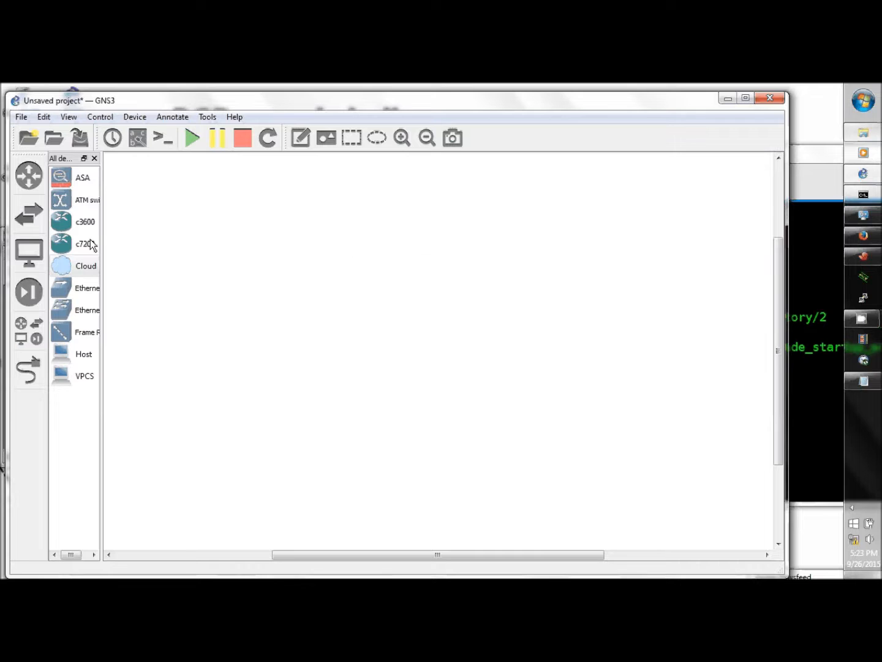
Review the ASA QEMU template's advanced boot settings in Preferences, then close it.
left_click(44, 121)
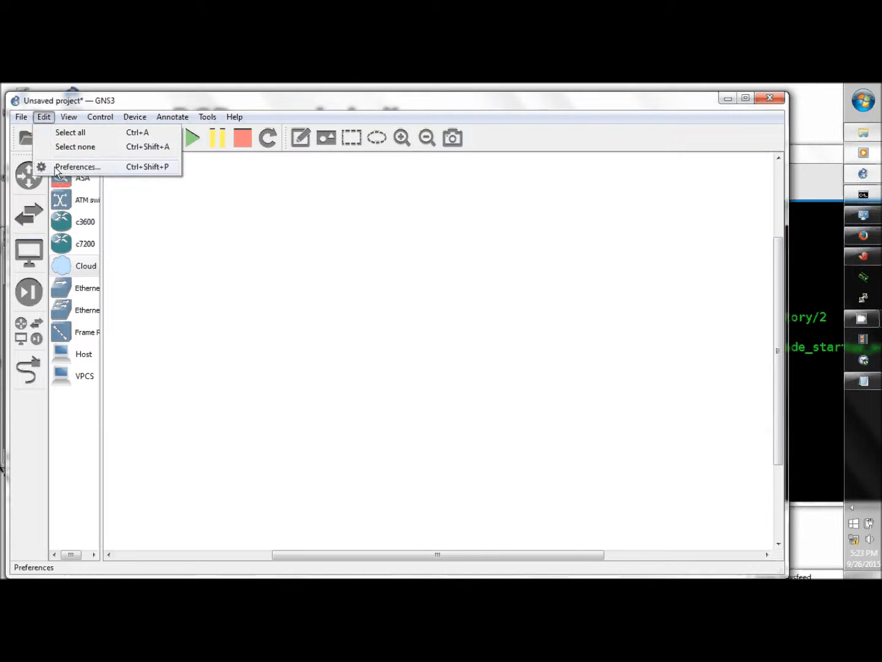
left_click(77, 167)
left_click(225, 311)
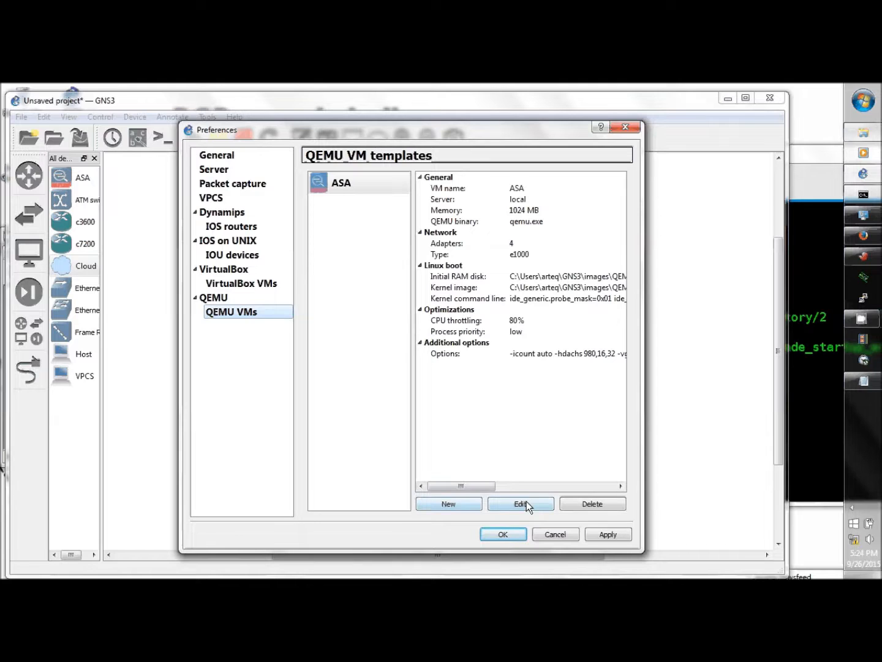
left_click(509, 504)
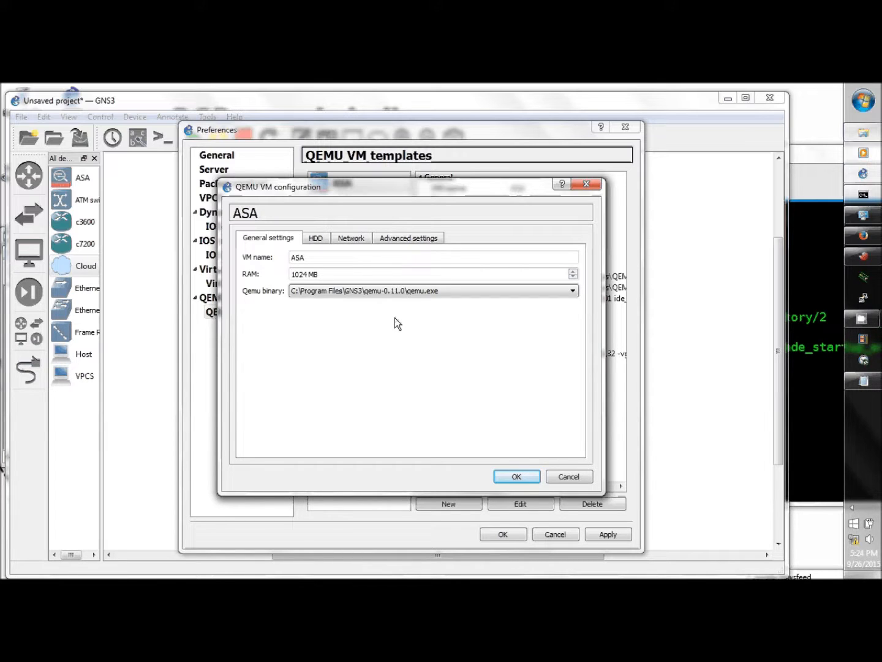
left_click(406, 237)
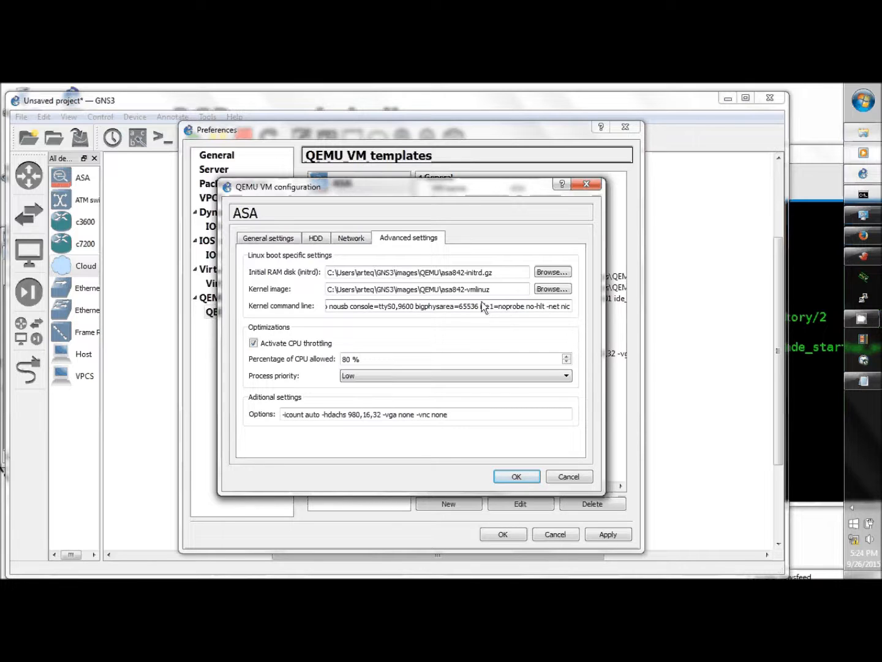
left_click(513, 474)
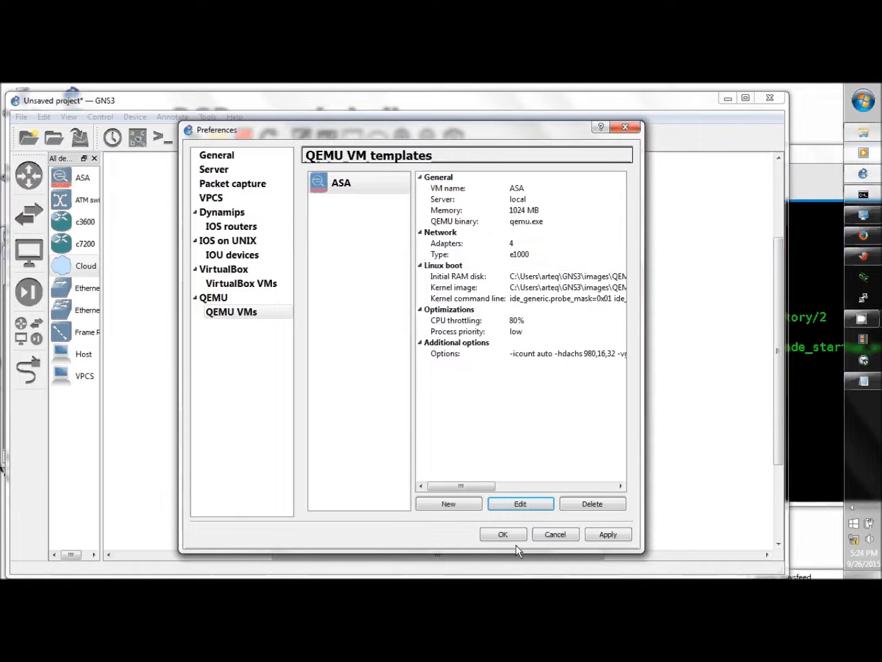
left_click(504, 535)
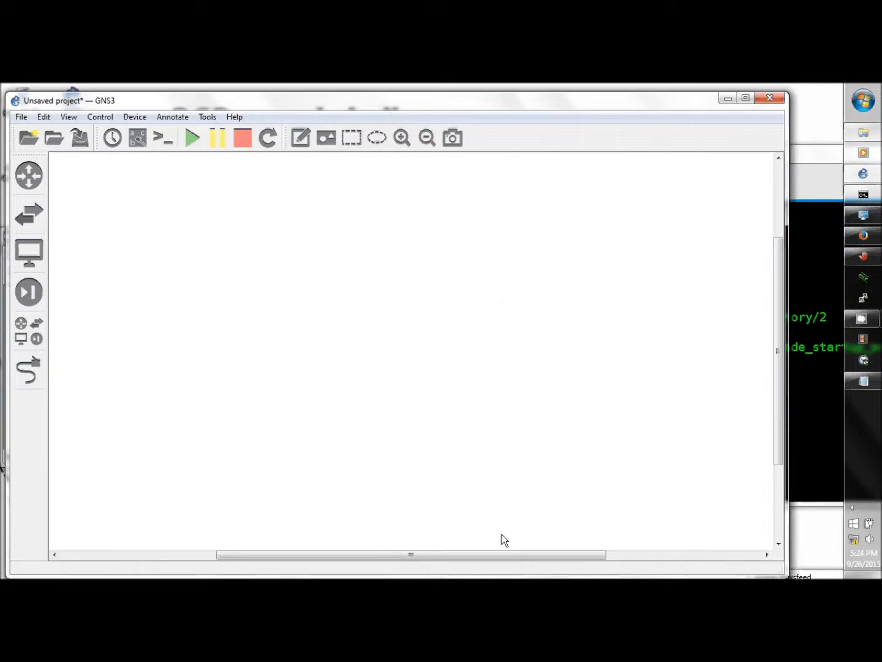
Place an ASA firewall, an Ethernet switch SW1 and a cloud node on the canvas.
left_click(31, 293)
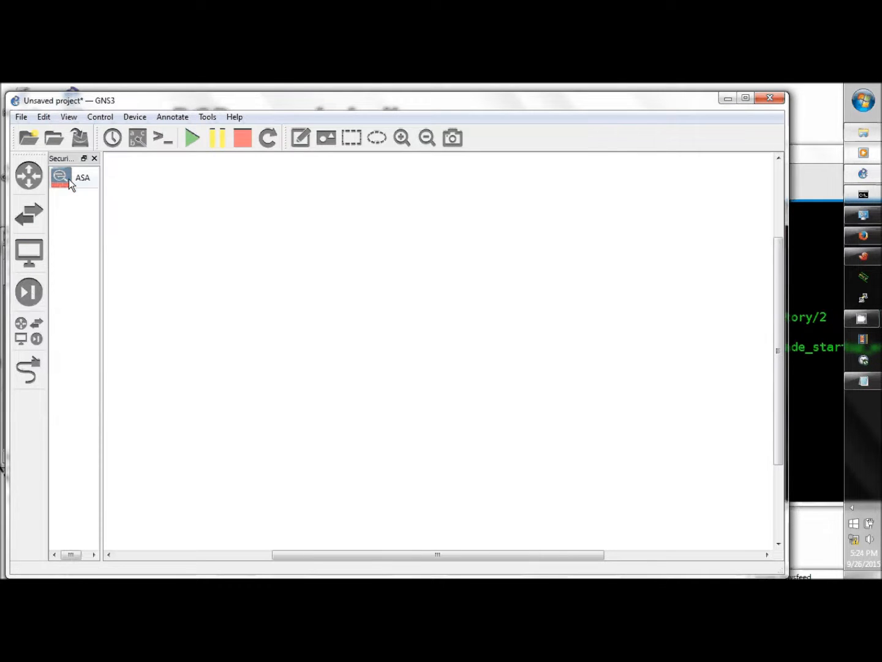
left_click_drag(198, 256, 198, 257)
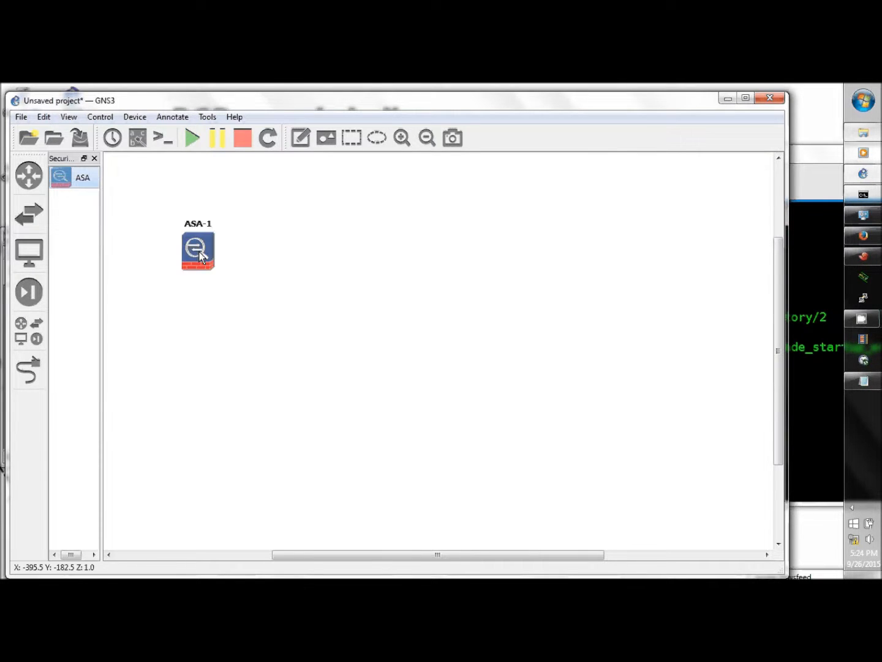
left_click(39, 326)
left_click_drag(69, 307, 307, 322)
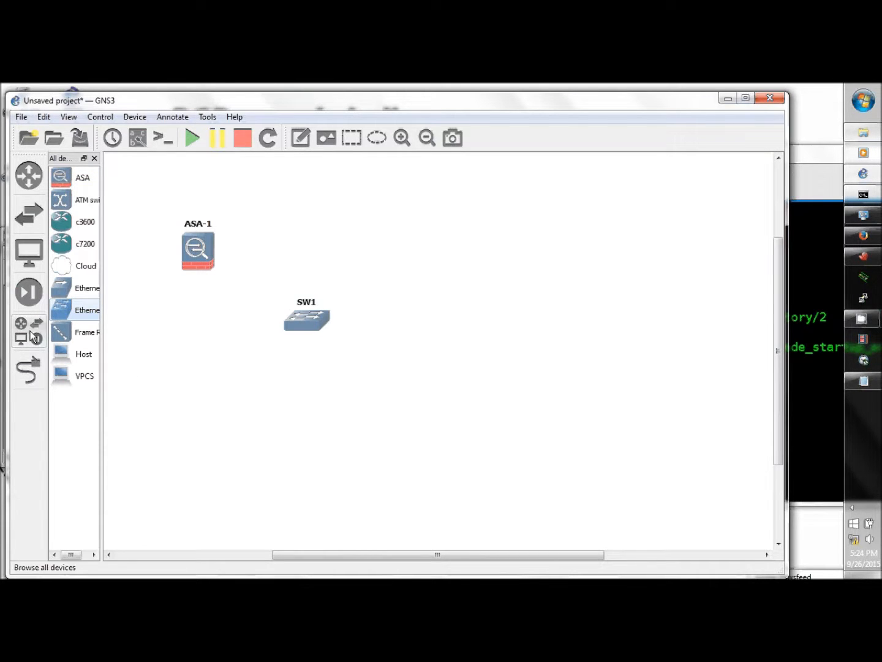
left_click_drag(62, 265, 416, 371)
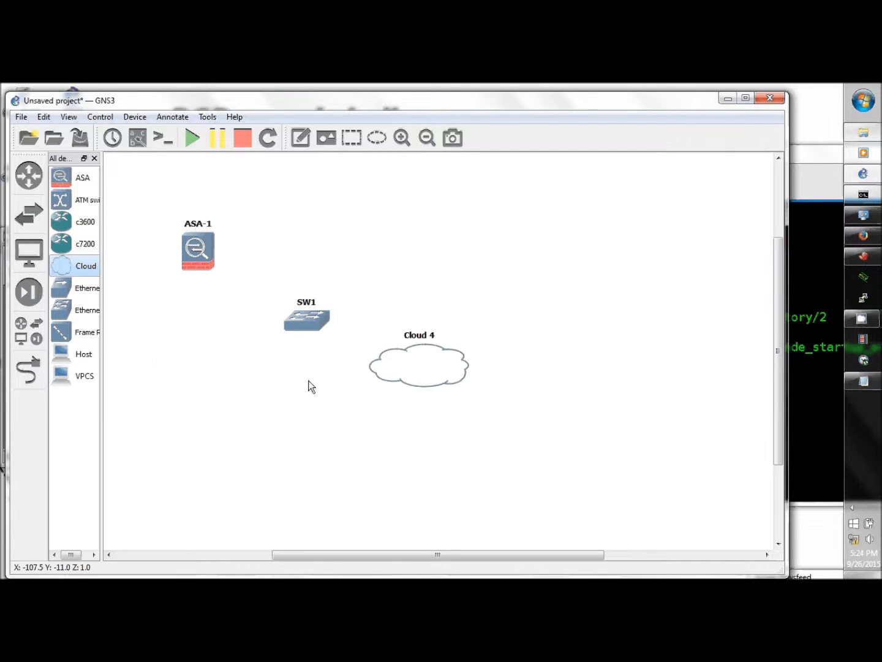
left_click(95, 157)
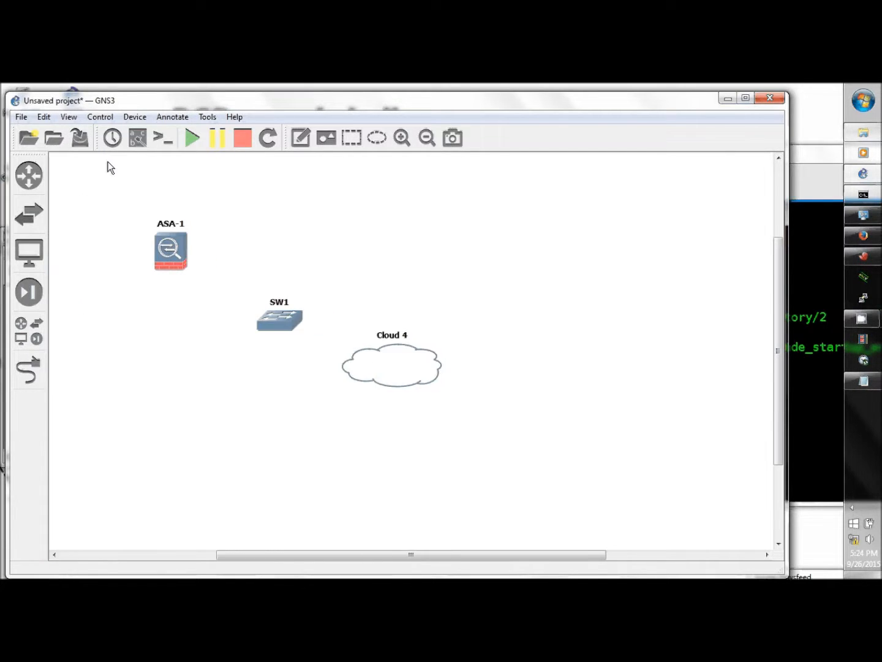
Add the ms loopback adapter to Cloud 4 as a generic Ethernet NIO and apply.
right_click(404, 362)
left_click(433, 368)
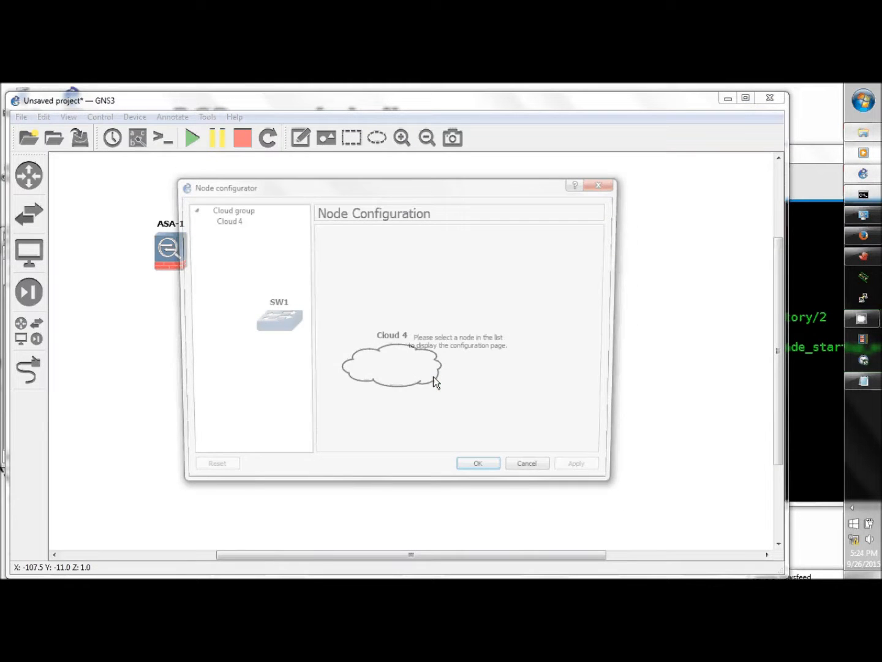
left_click(246, 221)
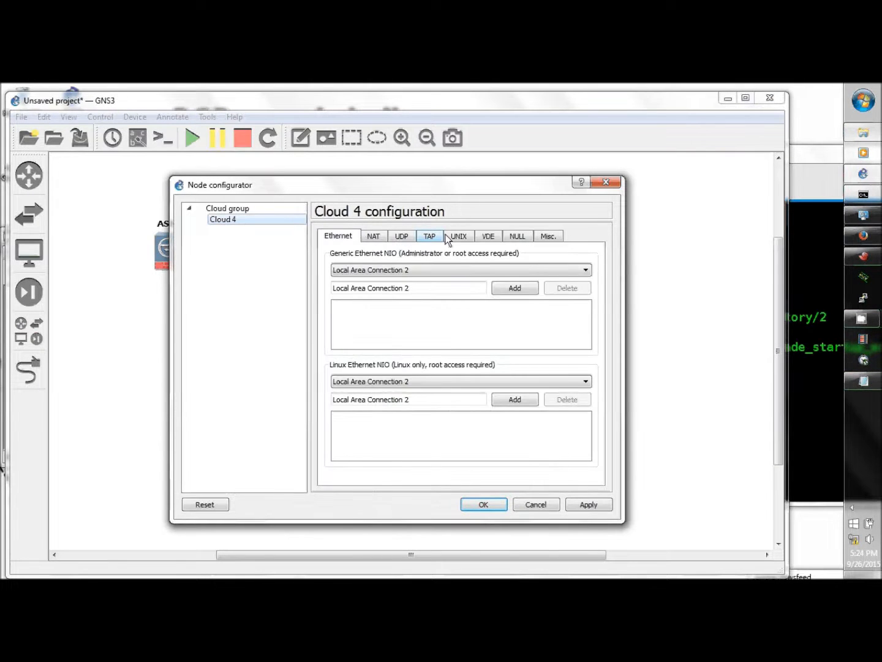
left_click(585, 271)
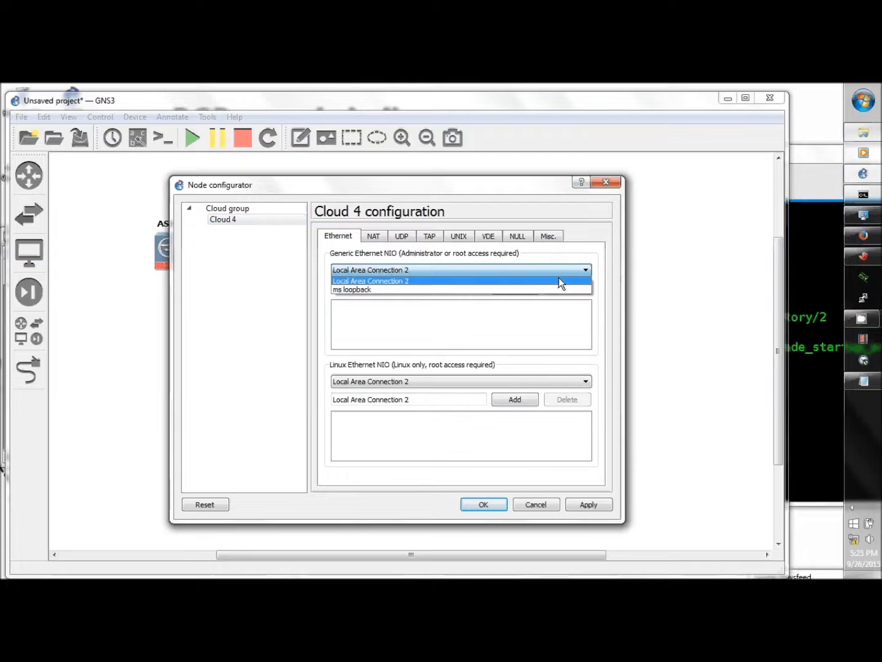
left_click(413, 290)
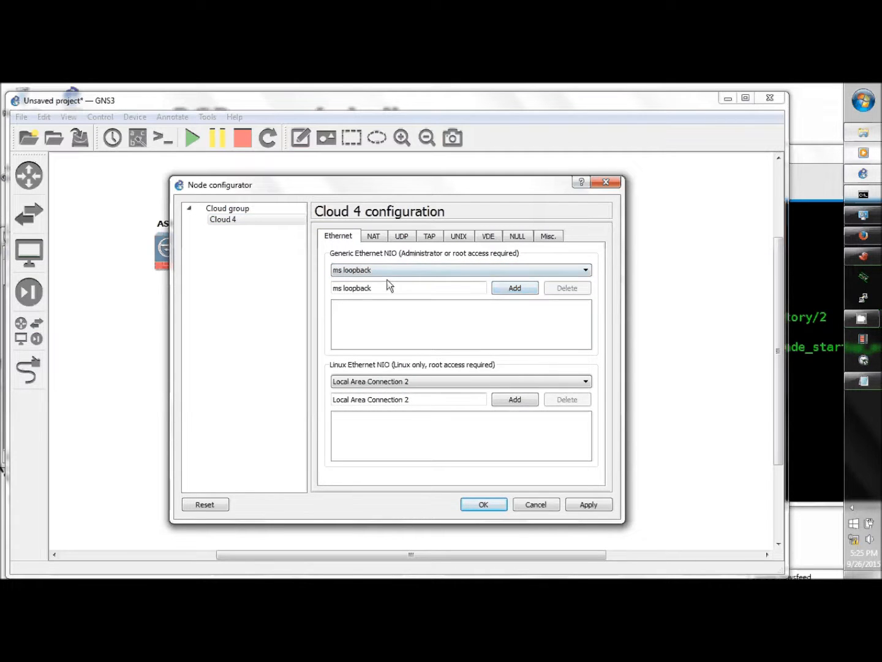
left_click(511, 289)
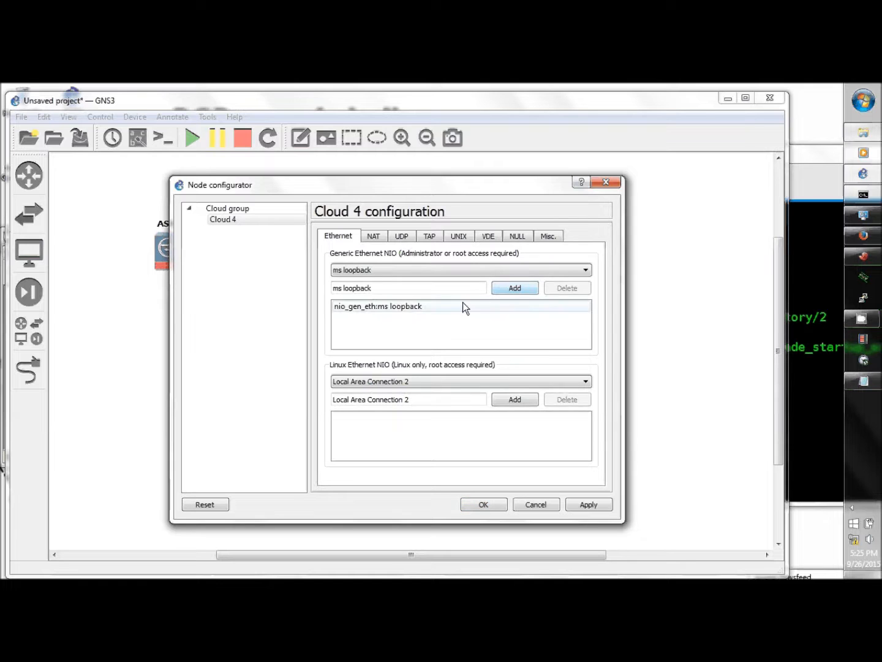
left_click(413, 305)
left_click(587, 504)
left_click(484, 505)
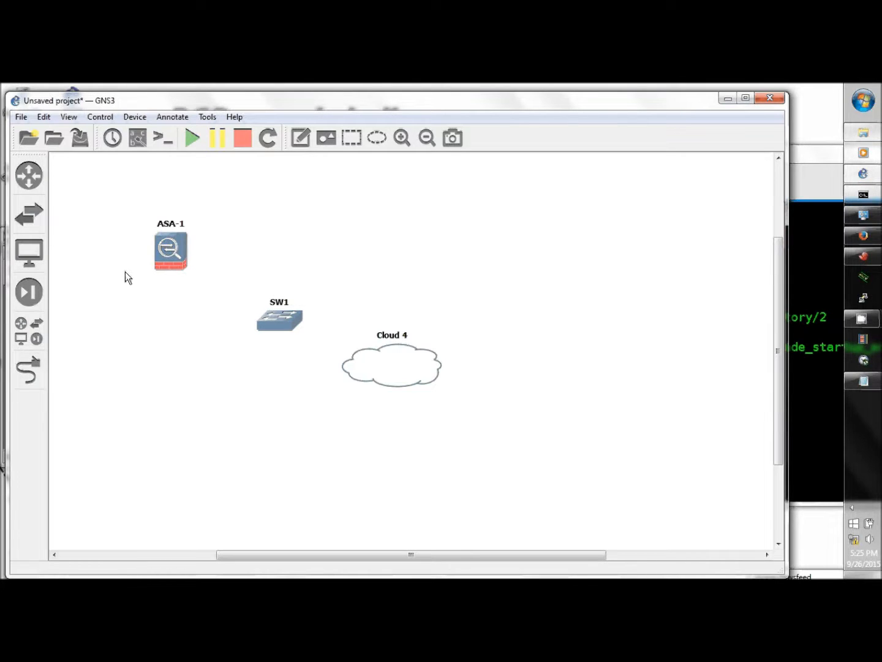
Link ASA-1 Ethernet0 to SW1 port 1.
left_click(43, 367)
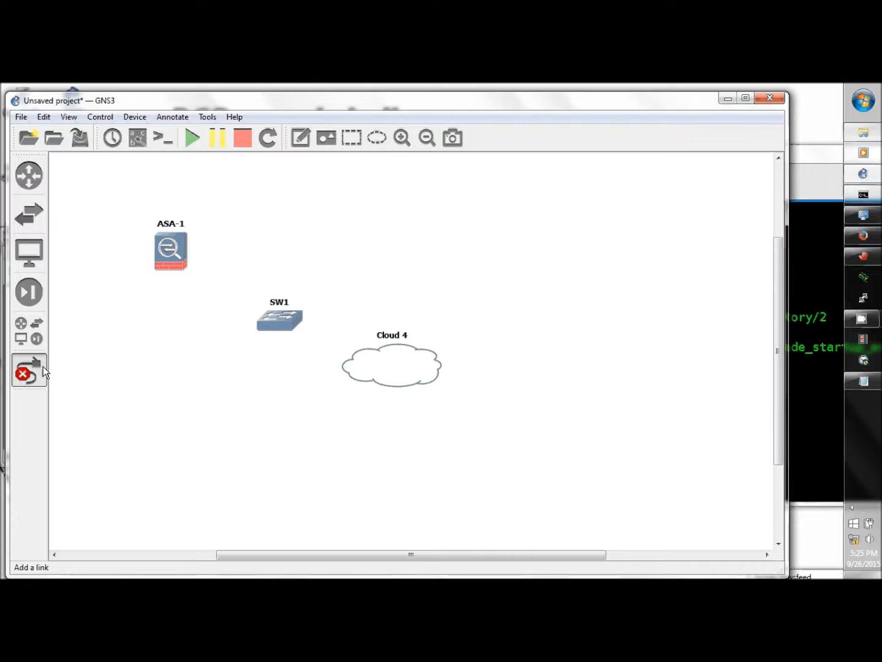
left_click(177, 258)
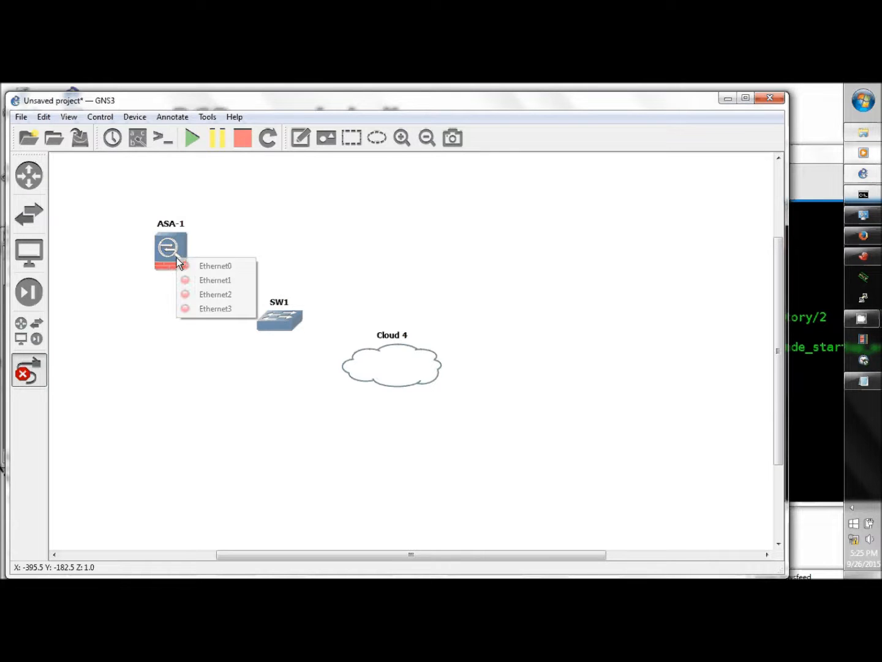
left_click(229, 267)
left_click(278, 318)
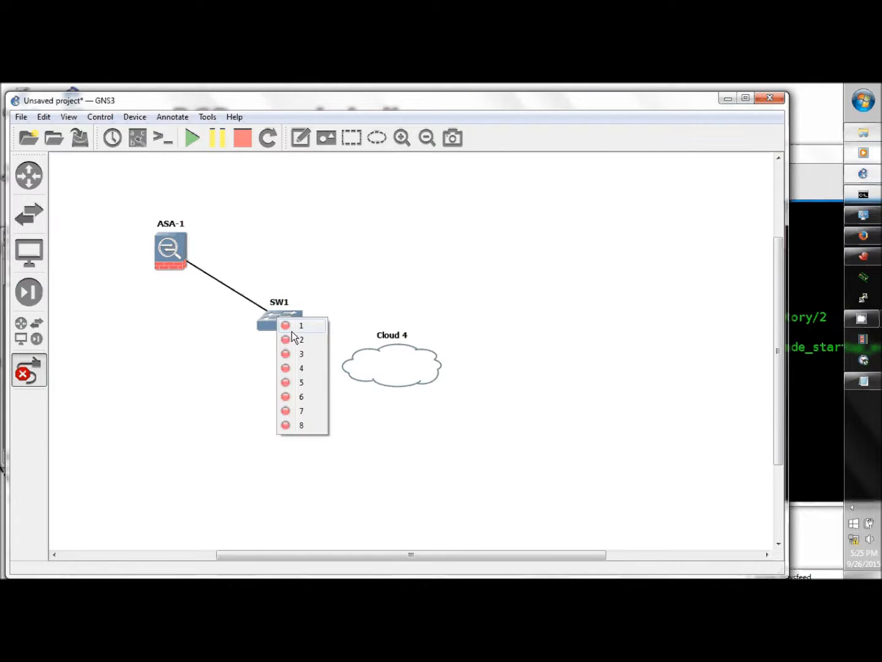
left_click(298, 326)
Link SW1 port 2 to Cloud 4's ms loopback NIO and start all devices.
left_click(300, 323)
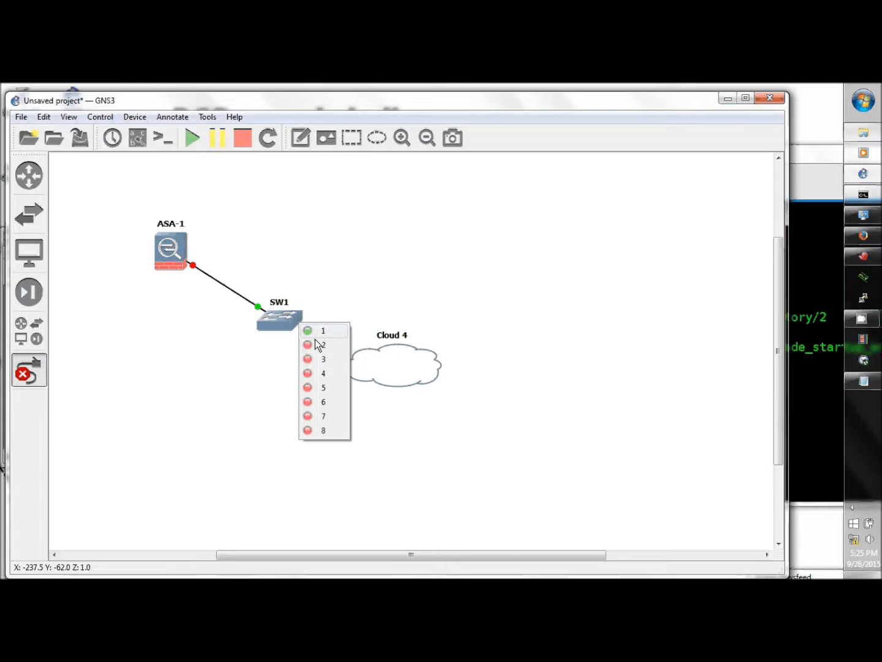
left_click(318, 344)
left_click(361, 356)
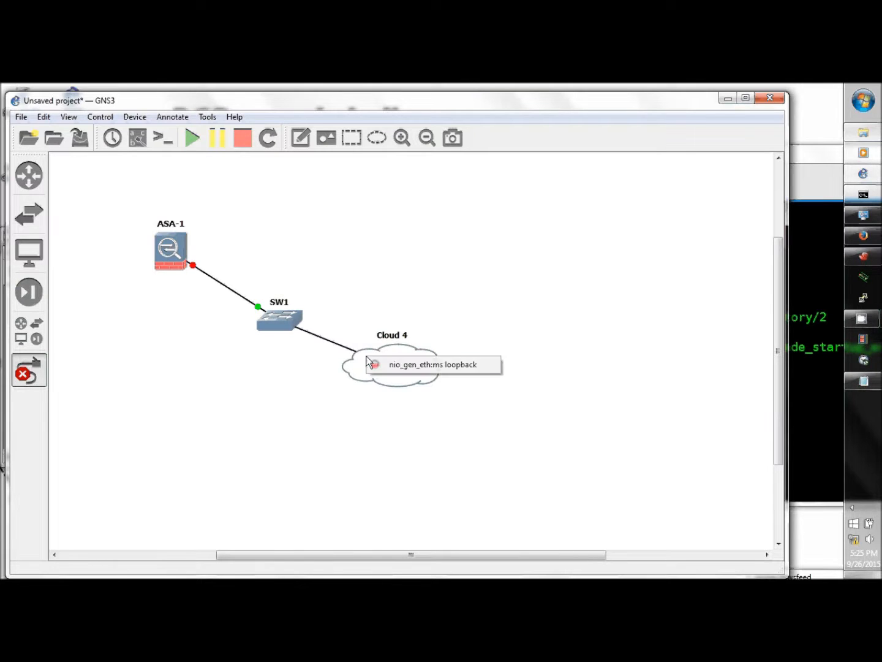
left_click(413, 370)
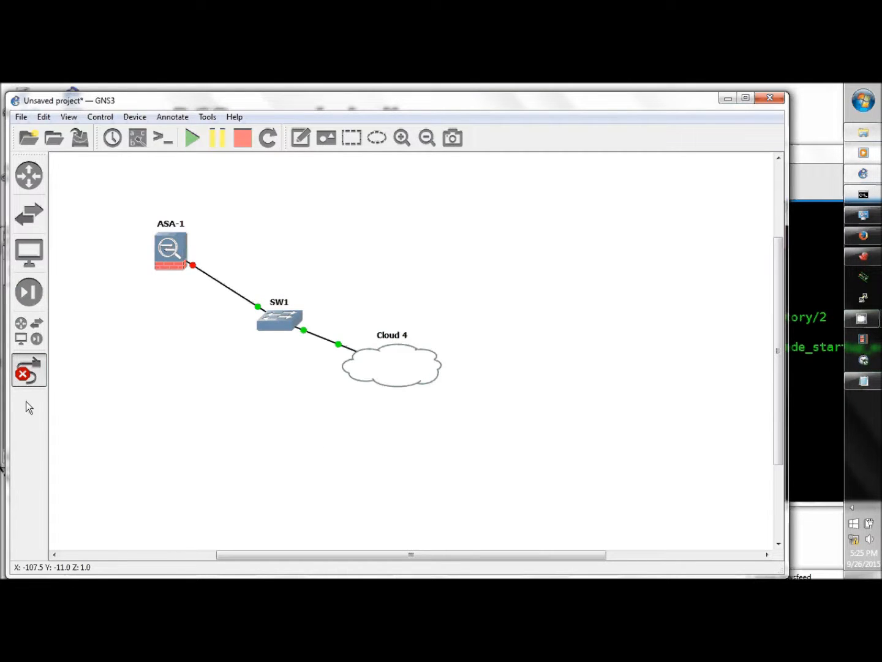
left_click(29, 370)
left_click(193, 137)
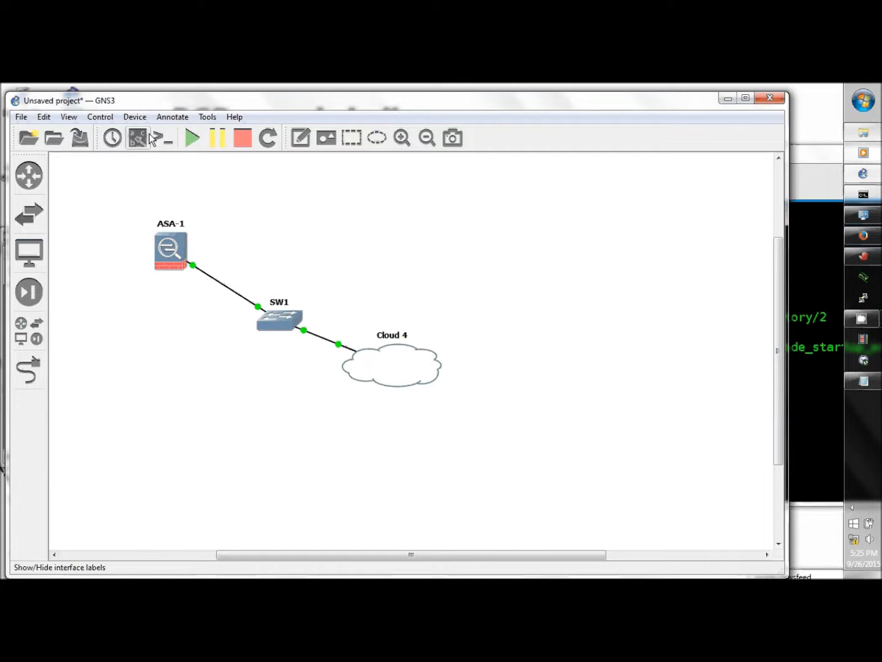
Open the ASA-1 console at 127.0.0.1:2001 in Xshell and move it aside from the topology.
left_click(164, 139)
left_click_drag(824, 160, 757, 168)
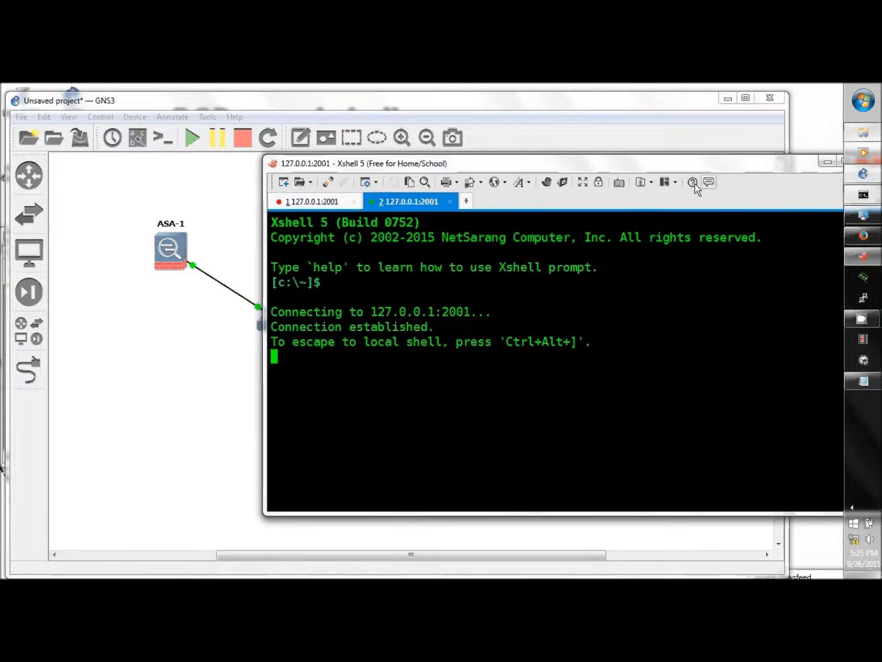
left_click(317, 202)
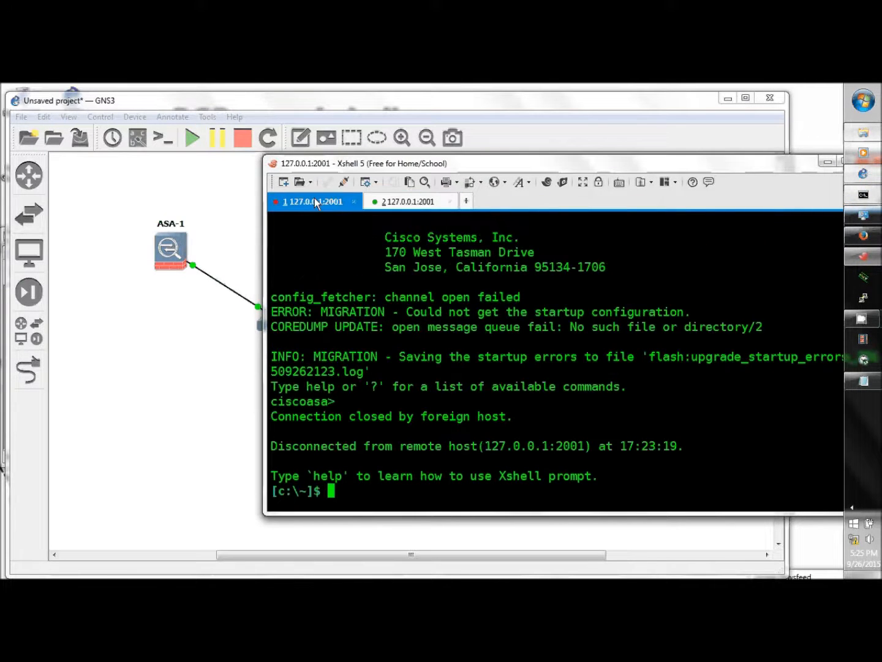
left_click(355, 202)
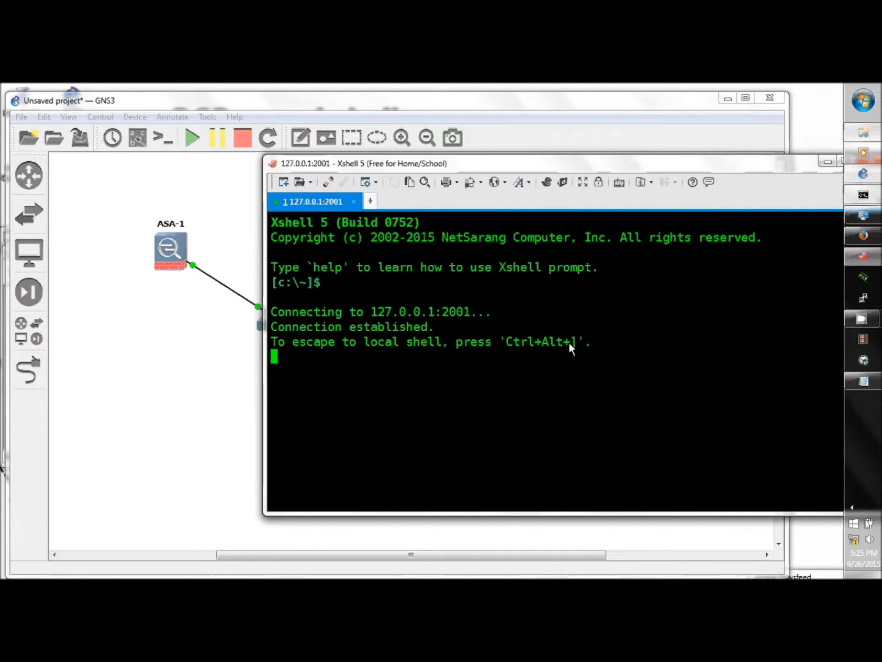
left_click_drag(644, 163, 782, 171)
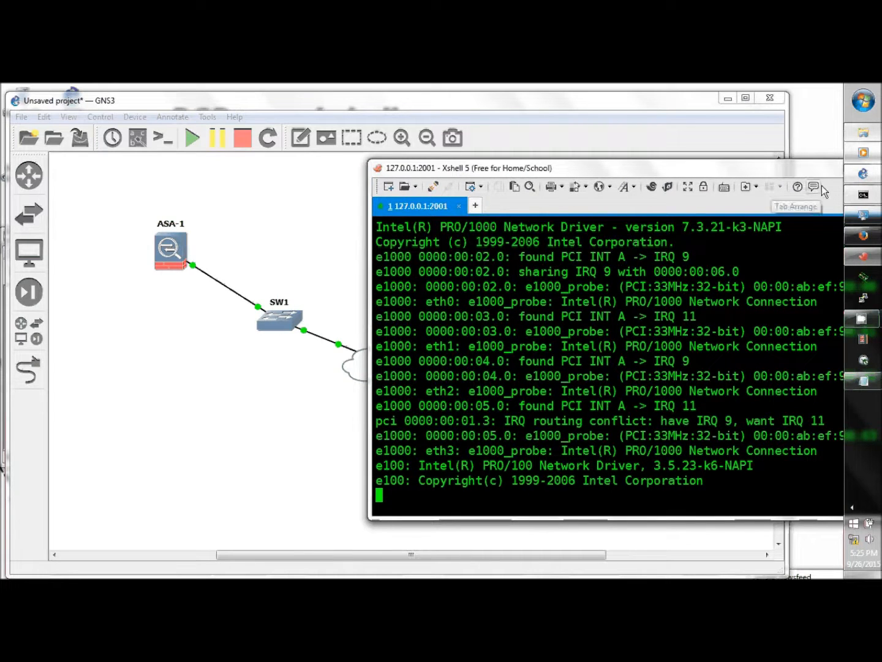
Give the ms loopback adapter static IPv4 10.1.1.2, mask 255.255.255.0, gateway 10.1.1.1.
left_click(864, 216)
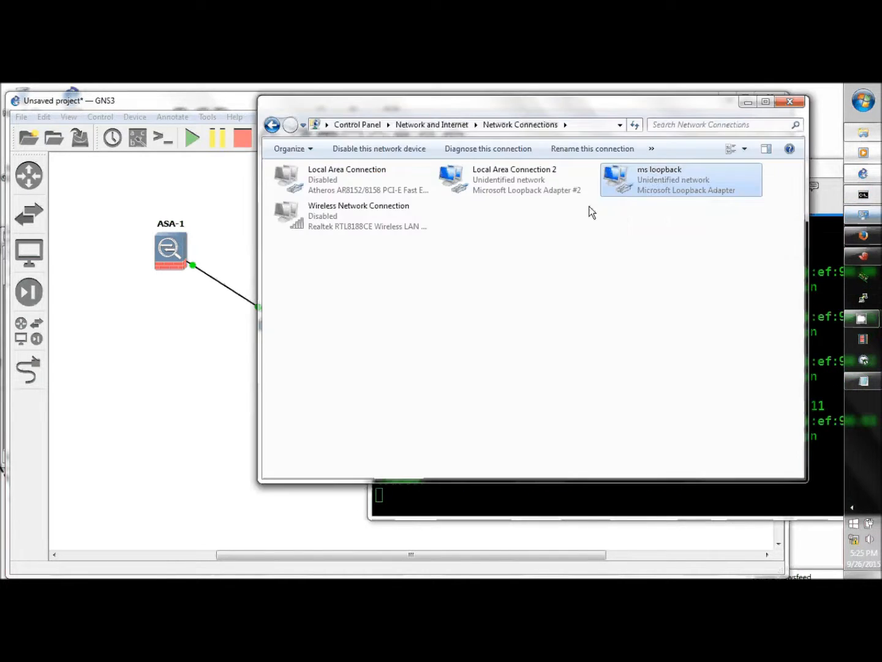
right_click(634, 187)
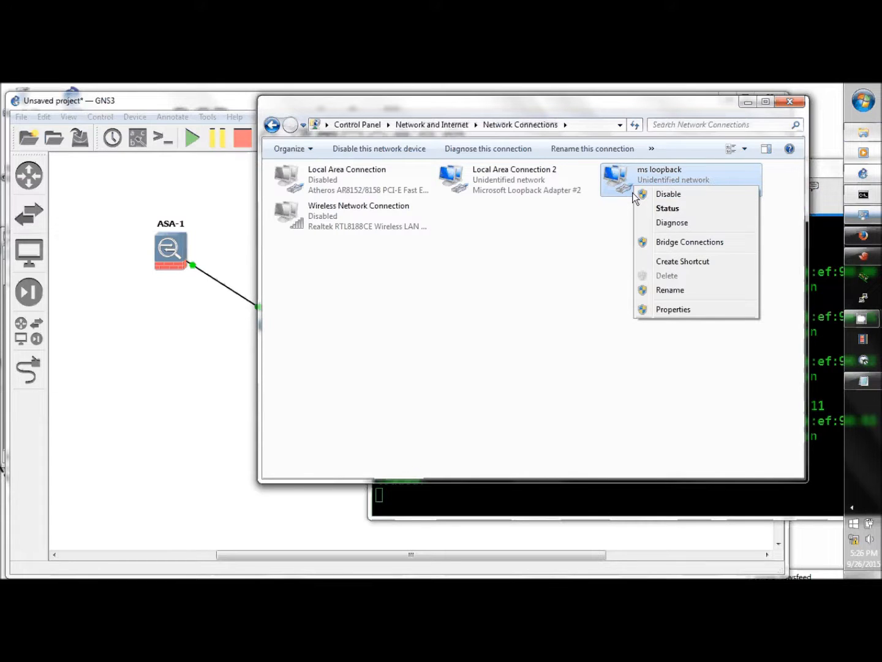
left_click(682, 310)
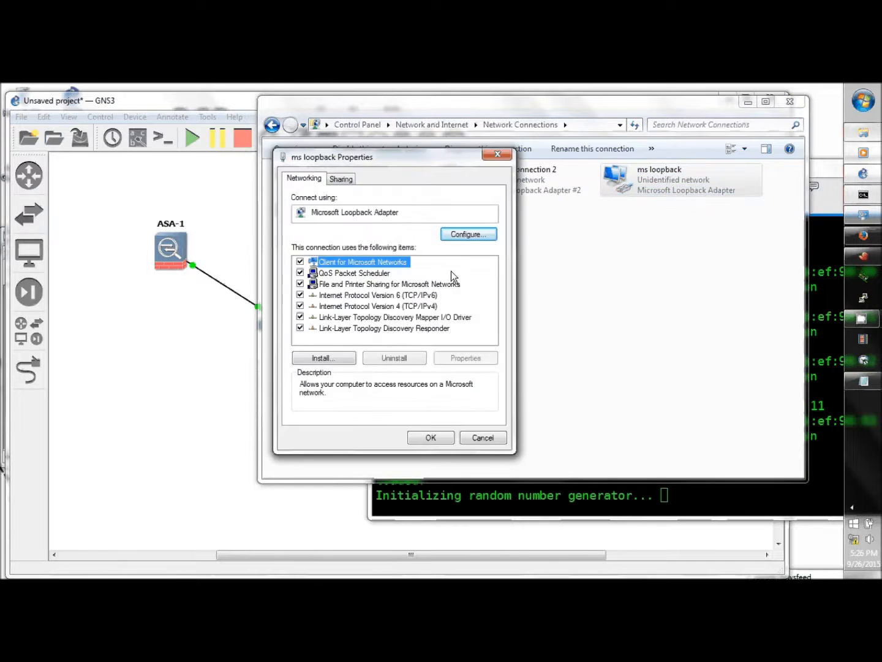
left_click(417, 306)
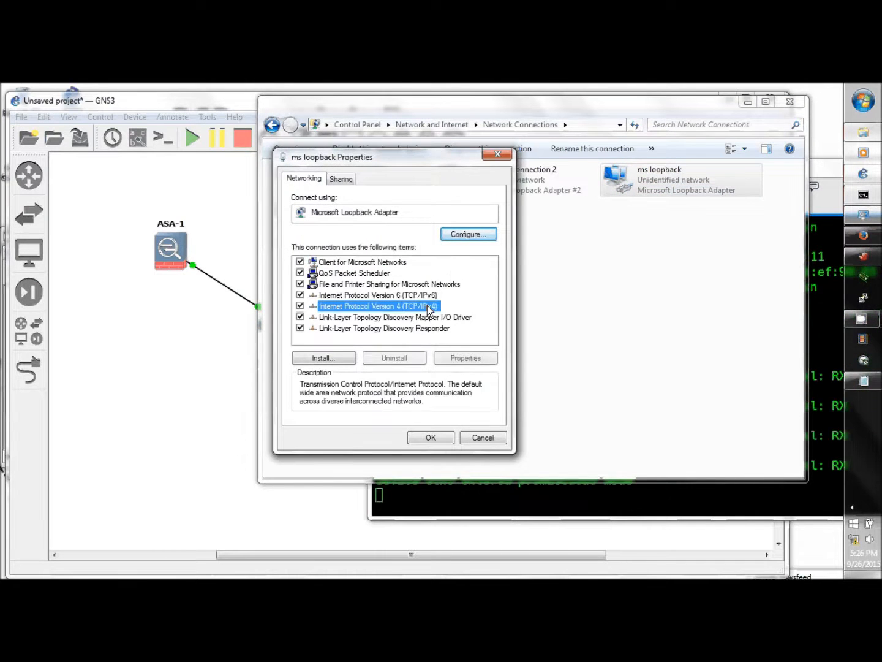
left_click(476, 361)
left_click(325, 300)
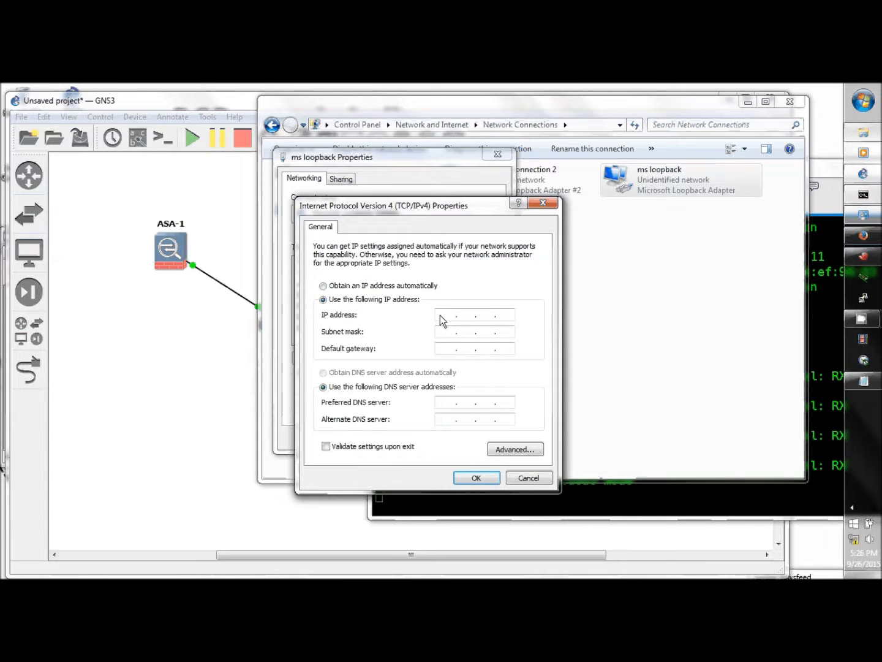
type("10.1.1.")
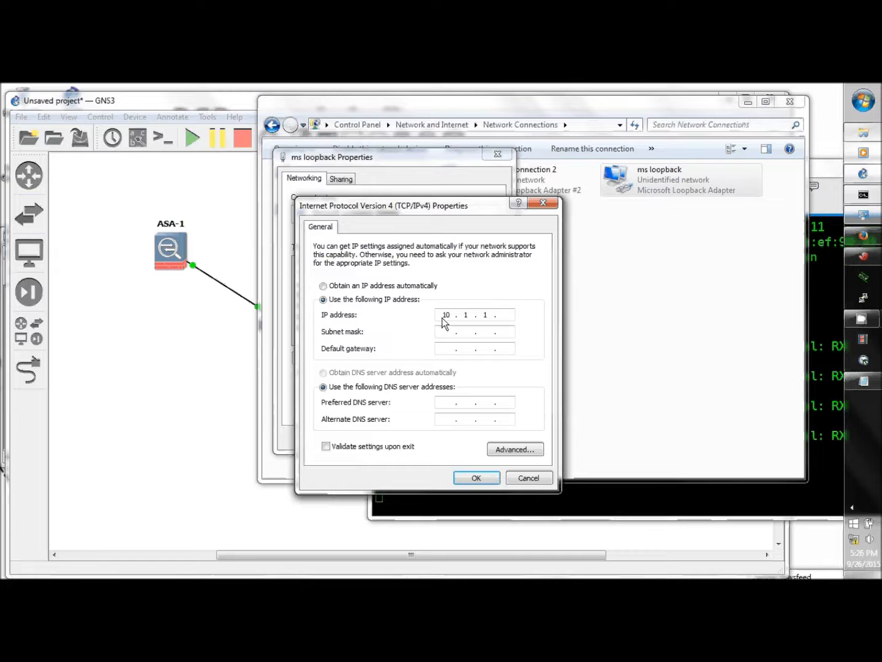
type("2")
left_click(479, 341)
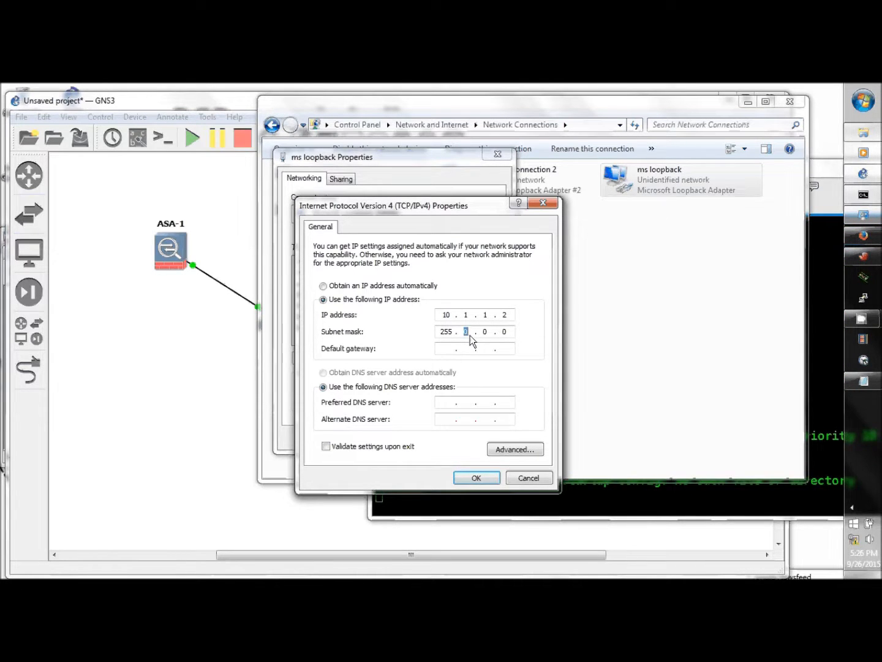
type("255 . 255 . 255")
left_click(439, 350)
type("10.")
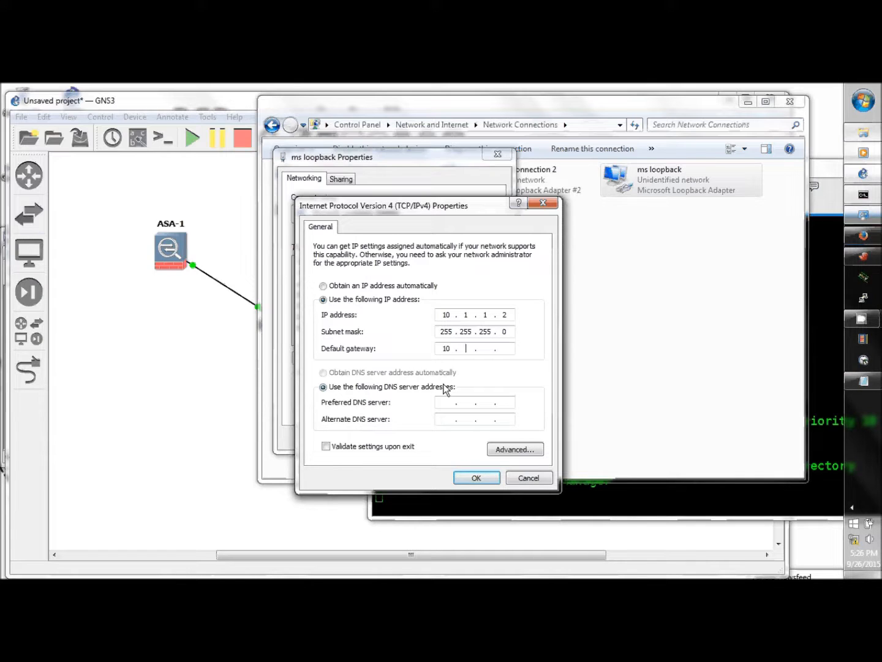
type("1.1.1")
left_click(470, 479)
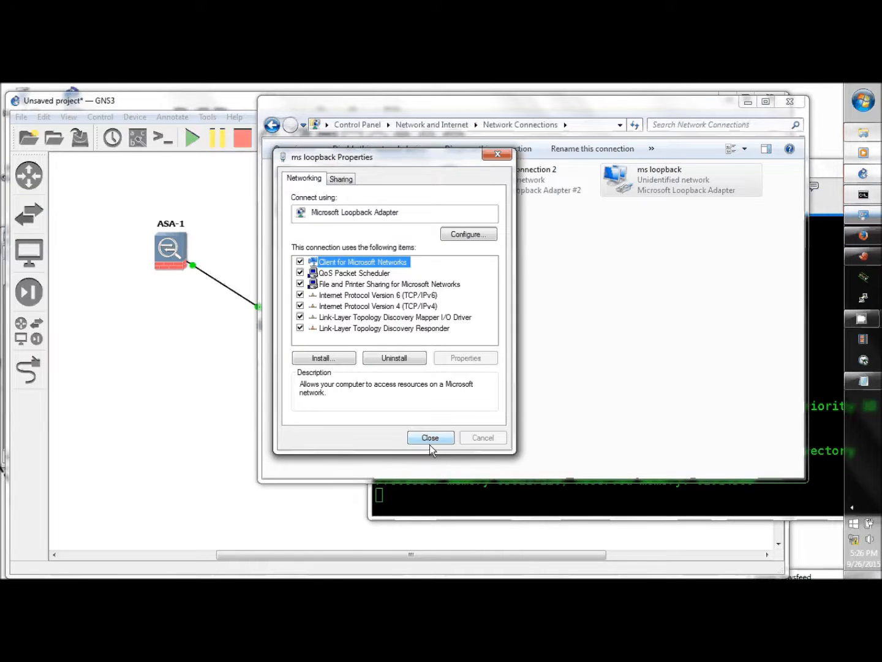
left_click(430, 438)
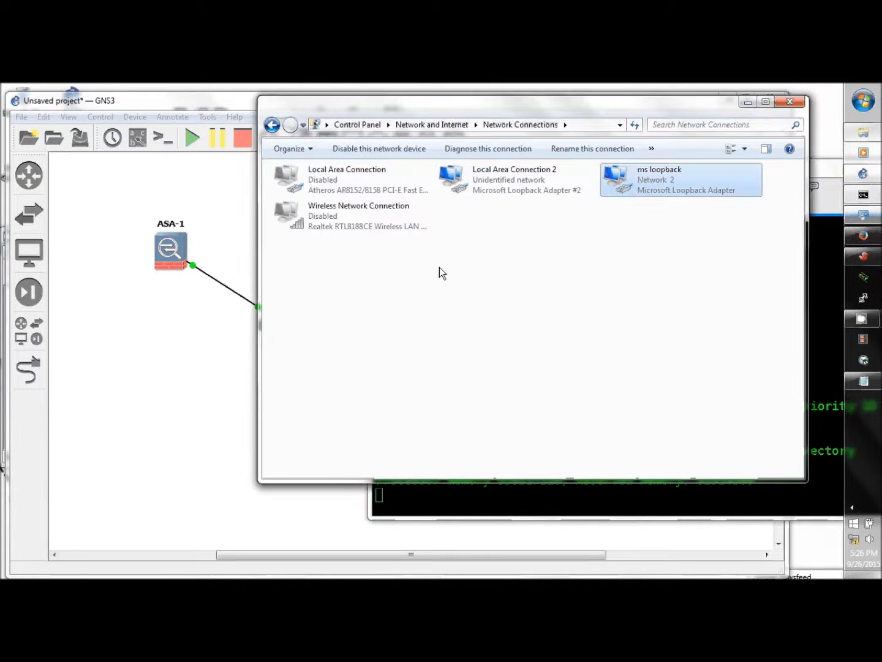
Minimize Network Connections and wait for ASA-1 to reach the ciscoasa> prompt.
left_click(749, 101)
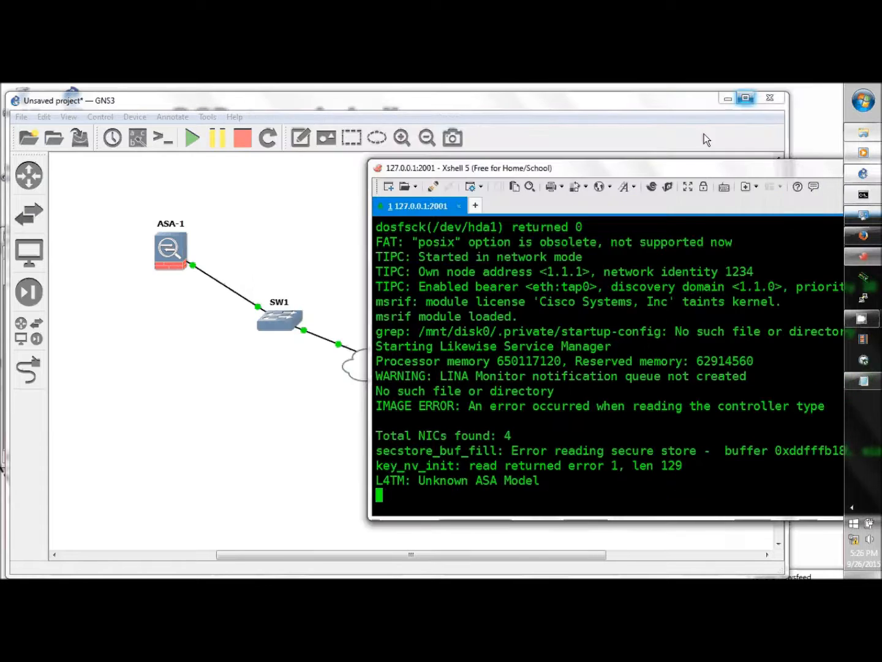
left_click_drag(624, 174, 594, 142)
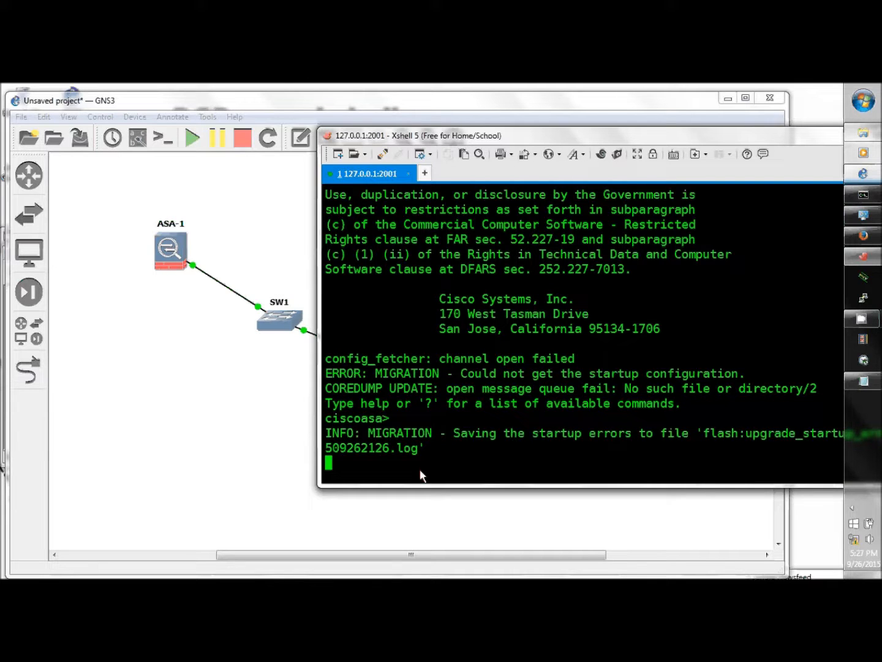
left_click_drag(591, 141, 595, 134)
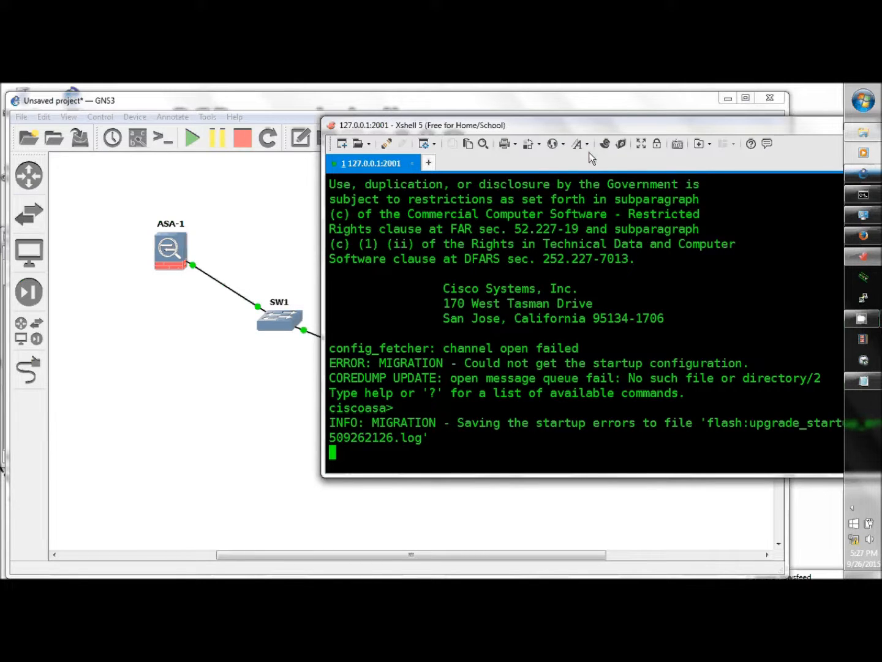
key("Return")
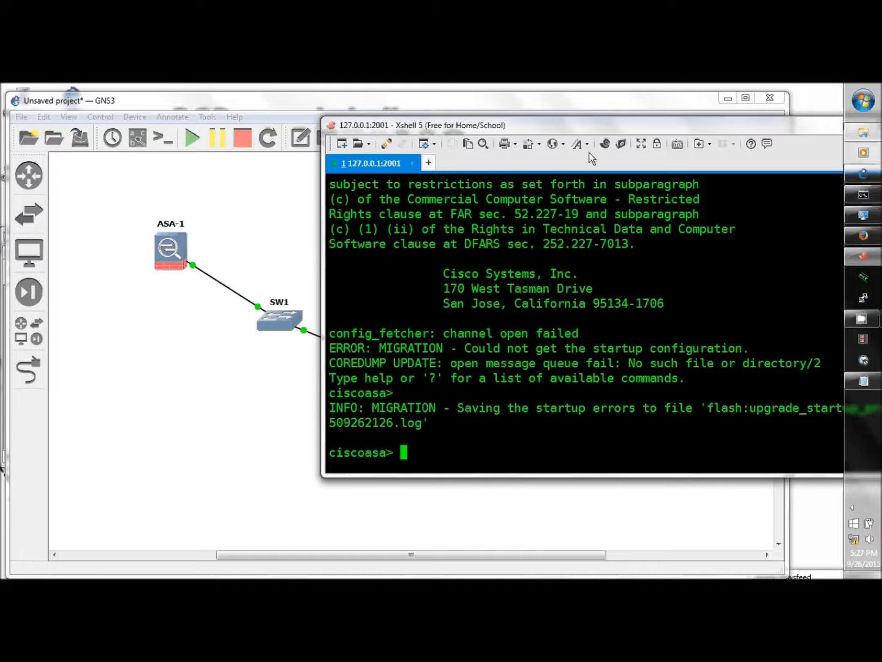
Enter privileged mode with an empty enable password and list flash contents with 'dir flash:'.
key("Return")
type("en")
key("Return")
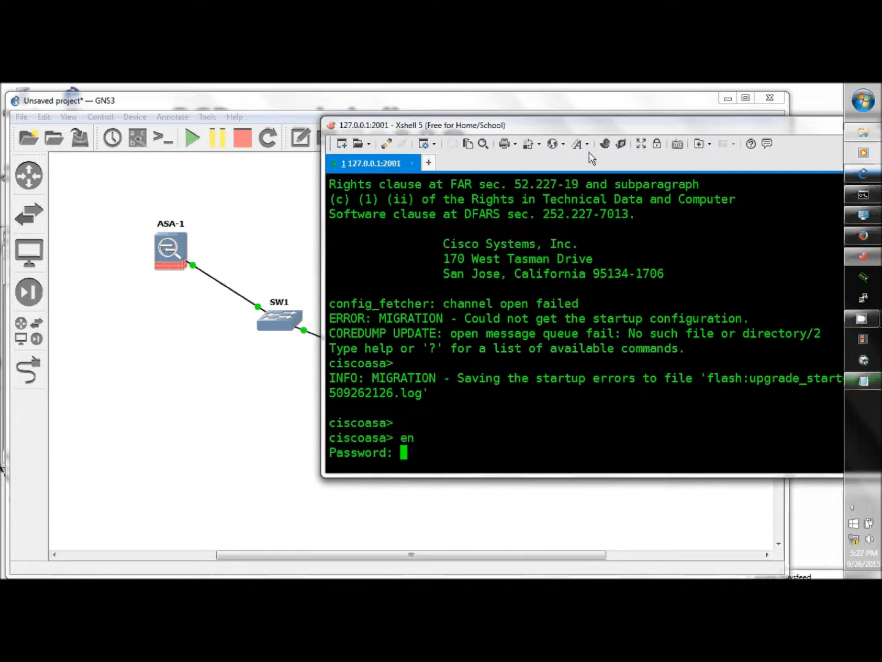
key("Return")
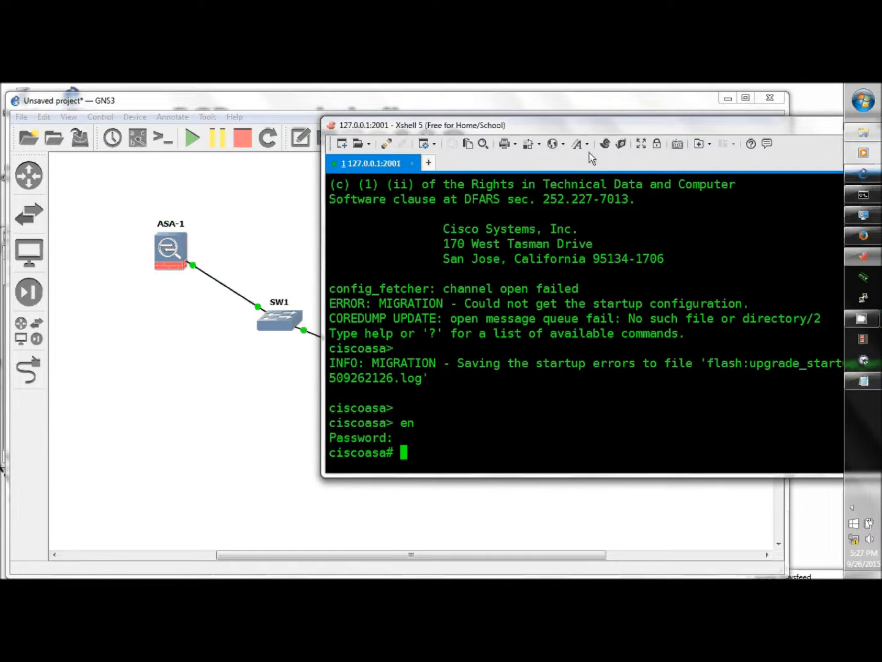
type("dir flash:")
key("Return")
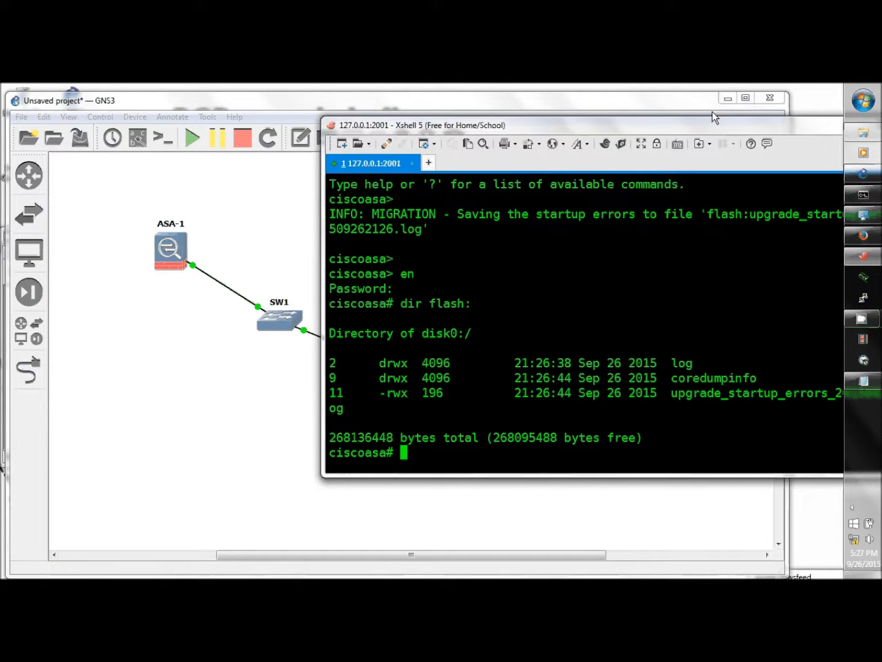
Enter 'config t', decline anonymous error reporting, and select interface g0.
type("config t")
key("Return")
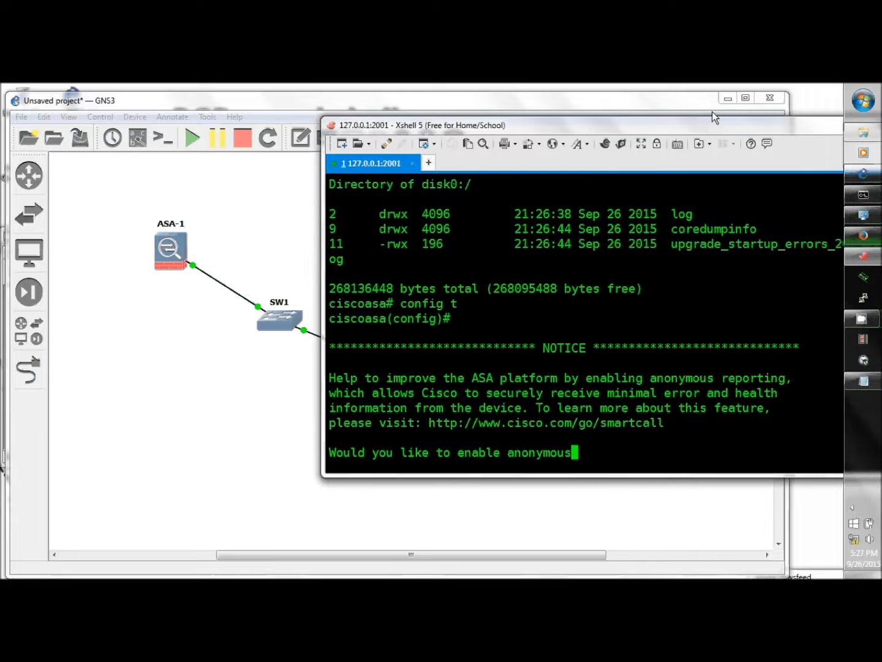
type("n")
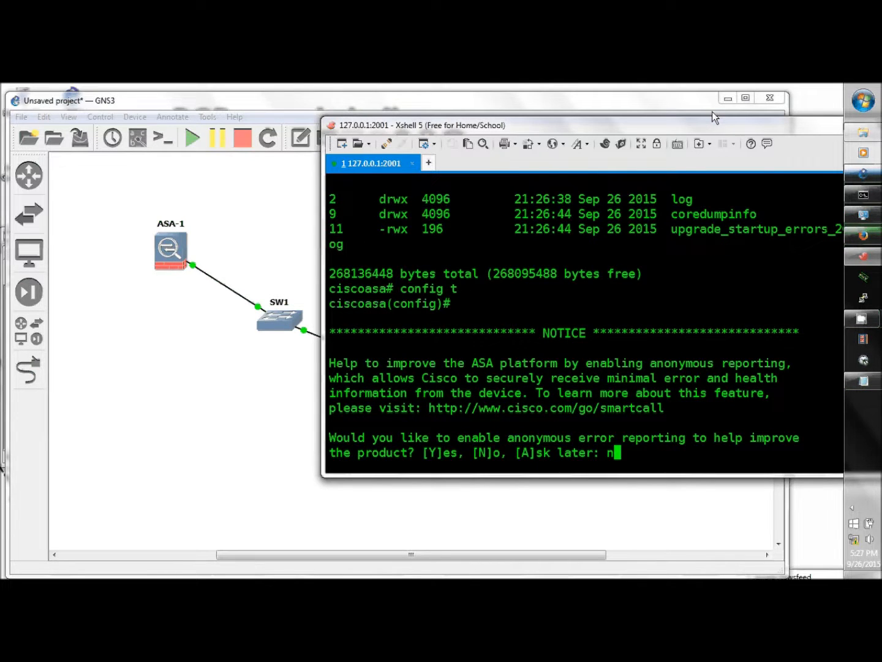
key("Return")
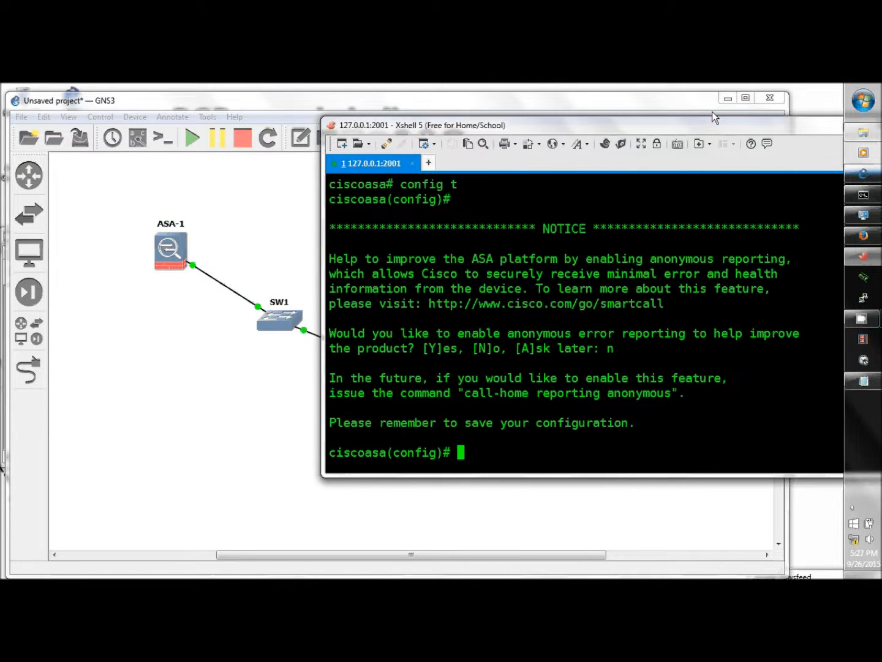
type("int g0")
key("Return")
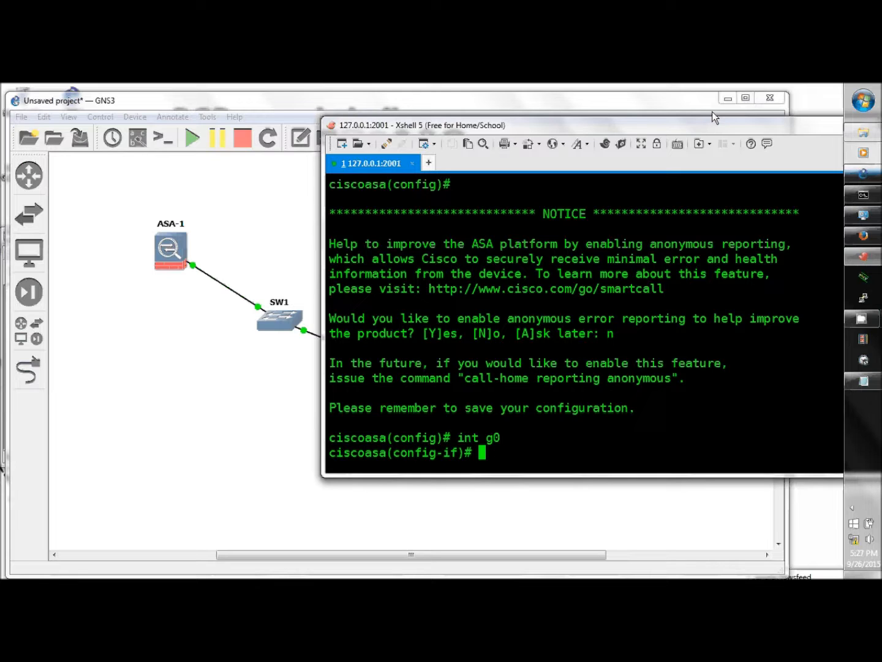
Name g0 mgmt with security-level 100, IP 10.1.1.1 255.255.255.0, and enable it.
type("nameif mgmt")
key("Return")
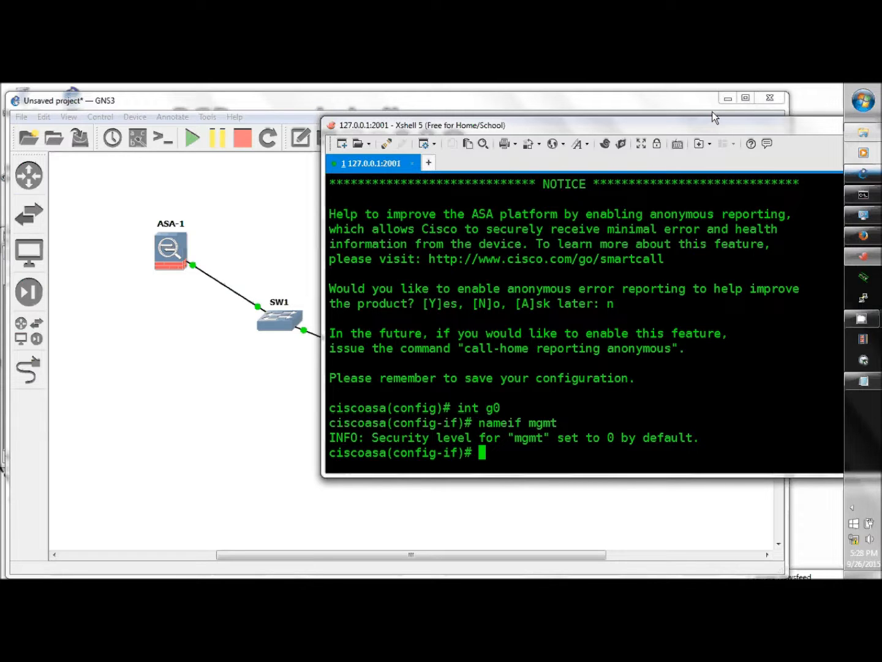
type("sec")
key("Tab")
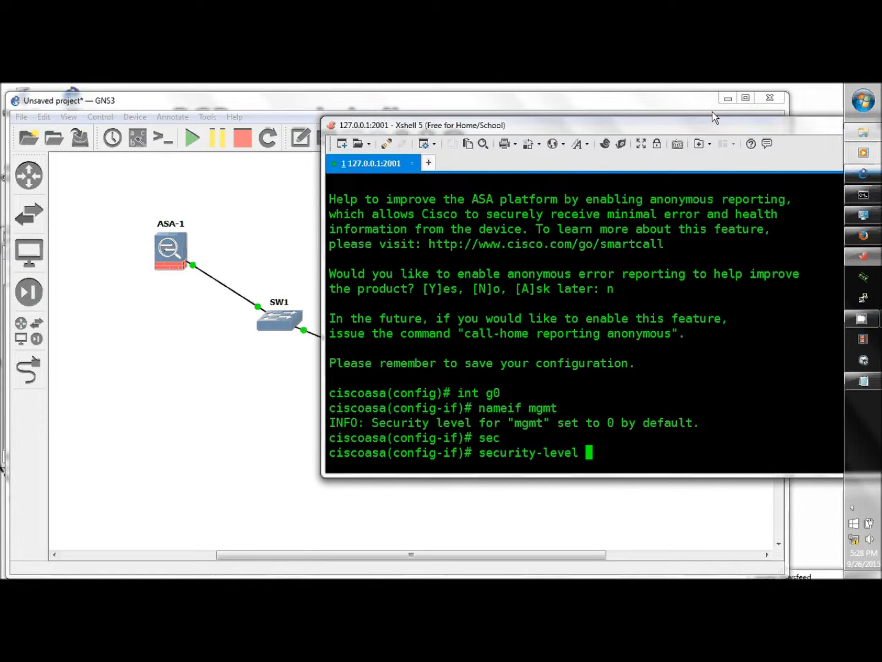
type("100")
key("Return")
type("i")
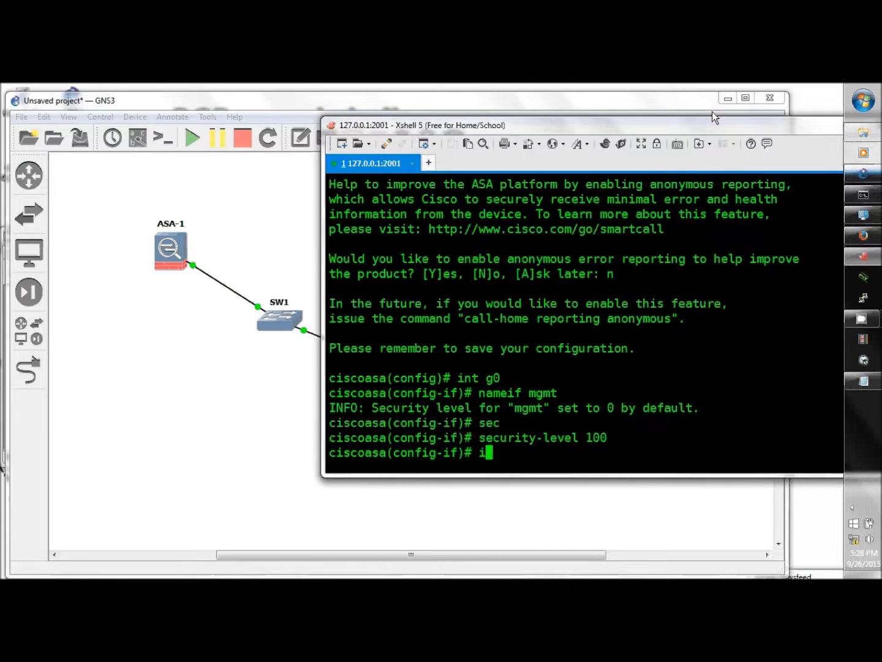
type("p add 10")
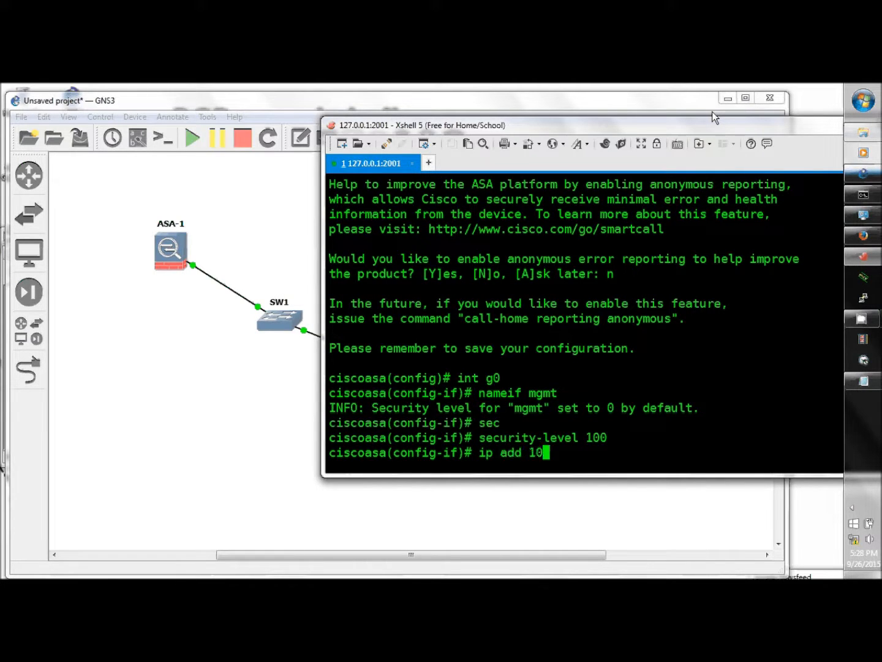
type(".1.1.1 255.255.255.0")
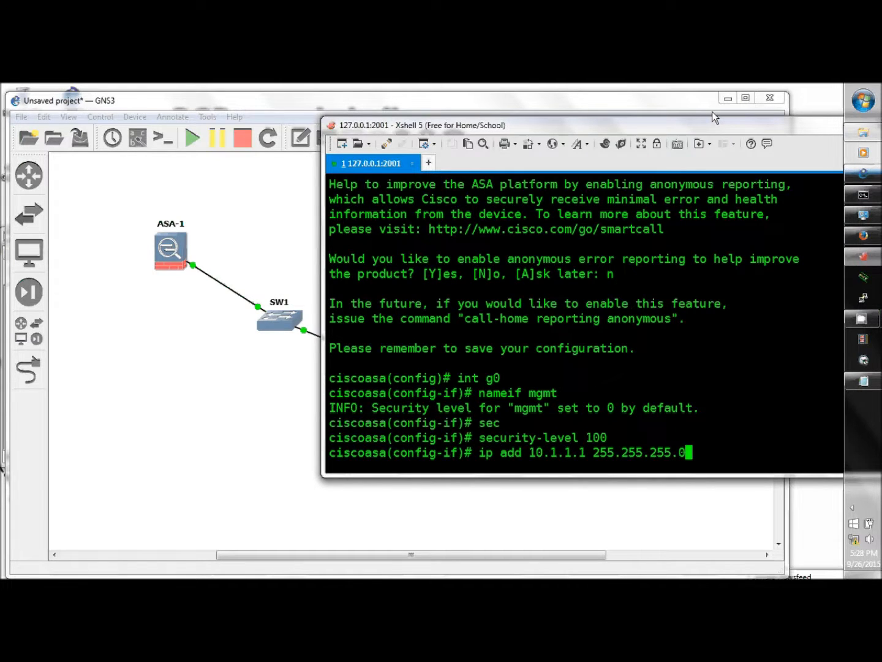
key("Return")
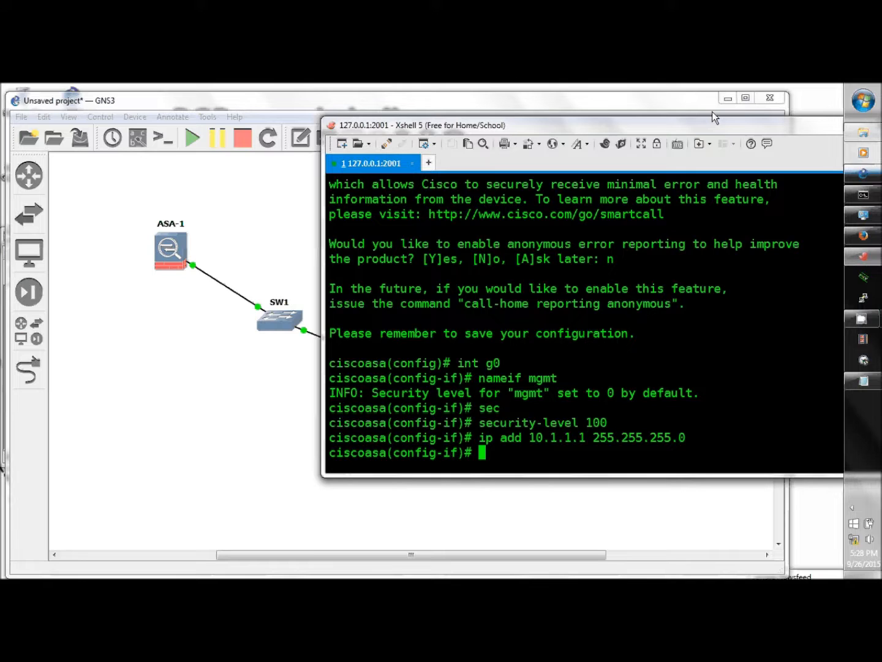
type("no shut")
key("Return")
Ping 10.1.1.2 from the ASA to verify connectivity.
type("p")
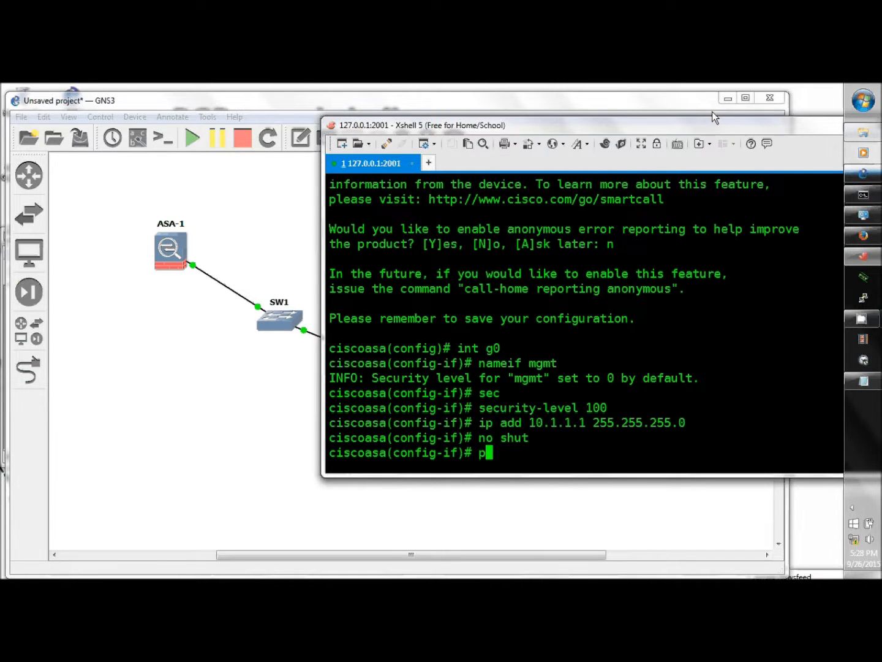
type("ig 10.1.1.2")
key("Return")
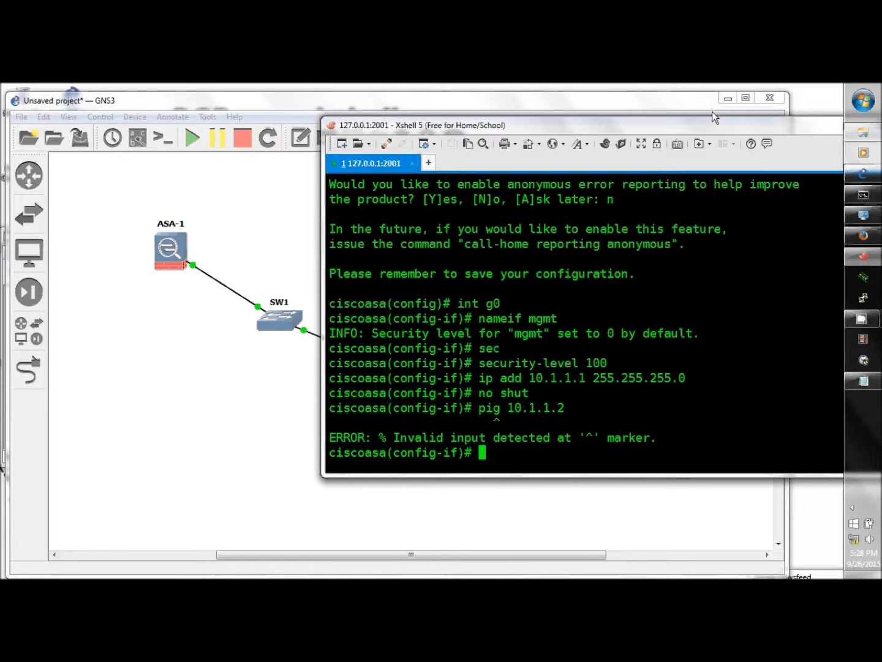
type("ping 10.1.1.2")
key("Return")
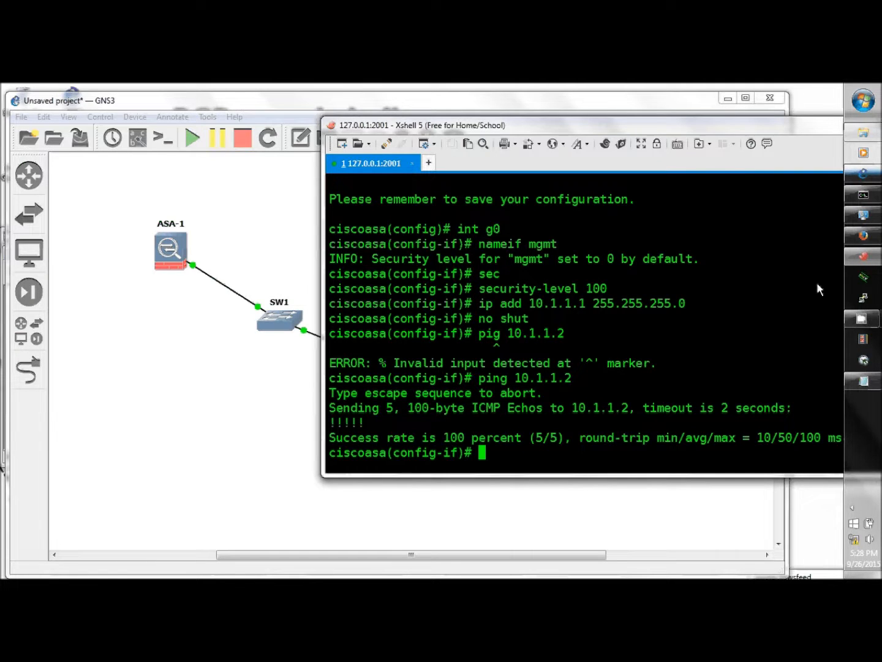
Set Tftpd32 to serve the WORK\ios\asa_bin folder on interface 10.1.1.2.
left_click(875, 277)
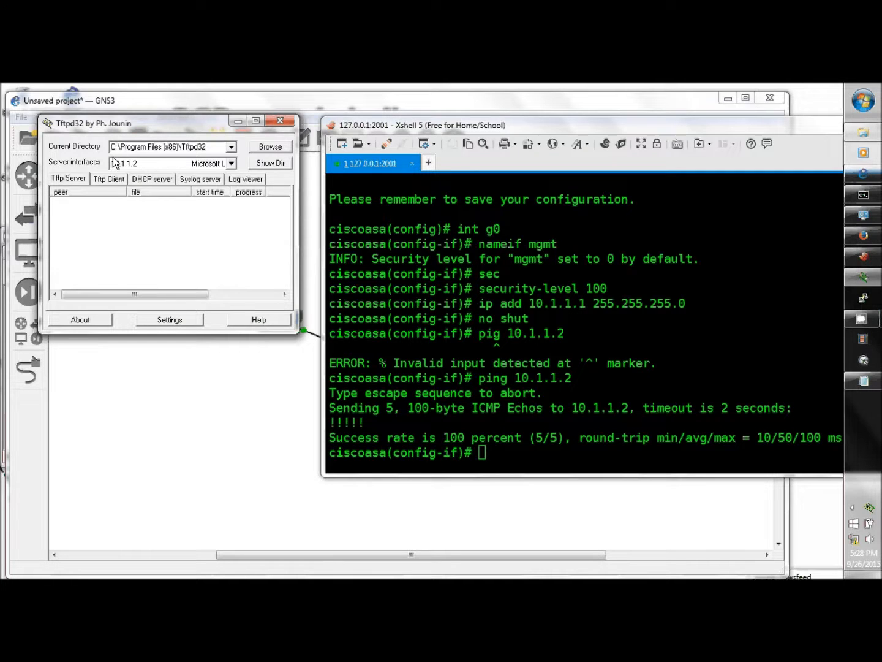
left_click(141, 164)
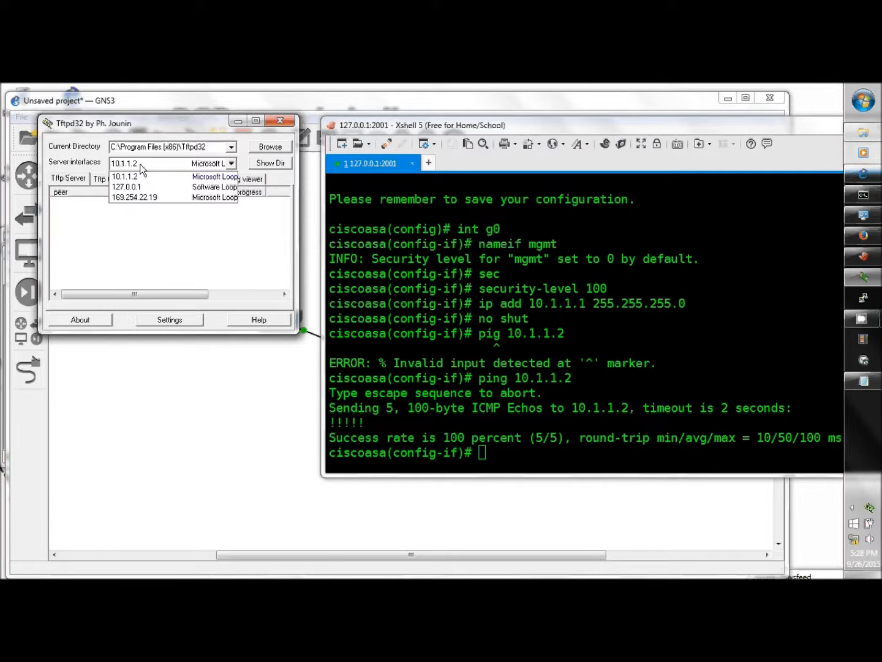
left_click(244, 195)
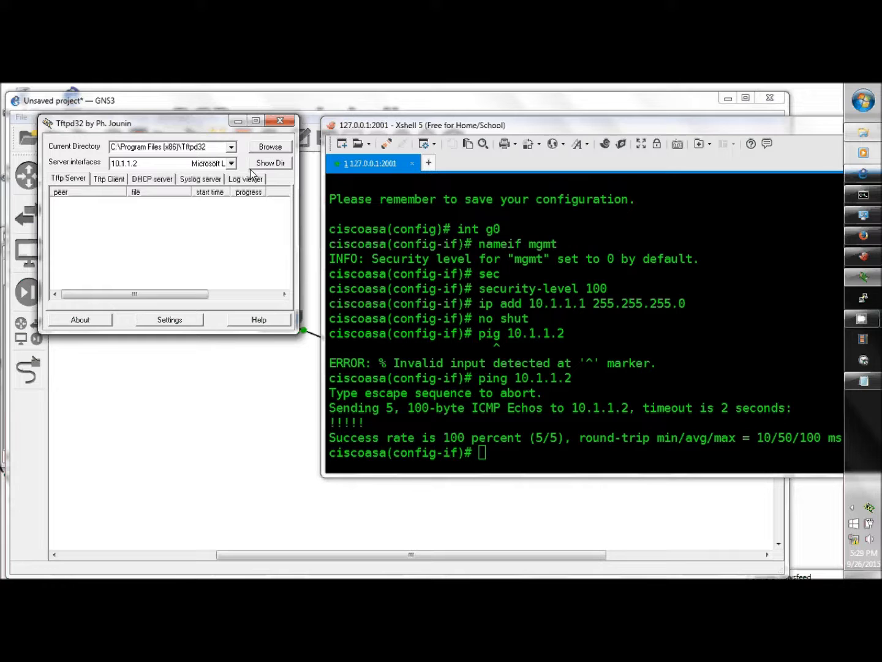
left_click(266, 146)
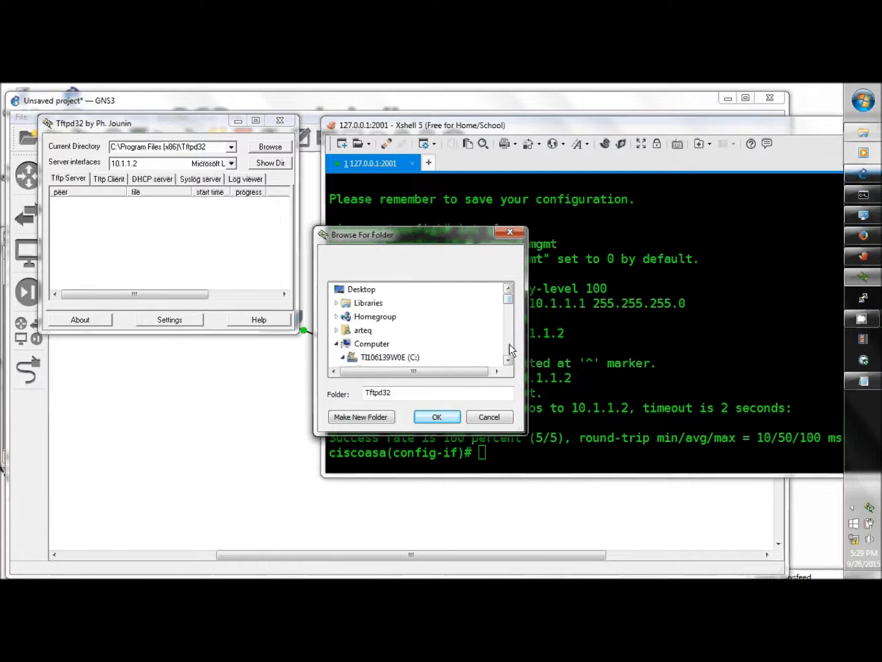
left_click(508, 360)
left_click(509, 360)
left_click(508, 360)
left_click(508, 360)
scroll(465, 343, "down", 3)
left_click(368, 357)
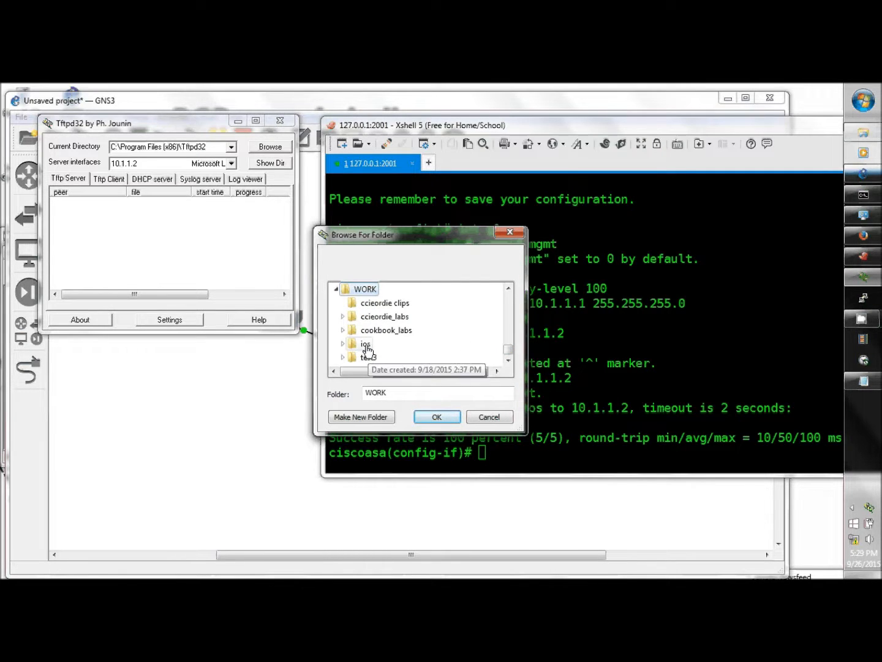
left_click(366, 343)
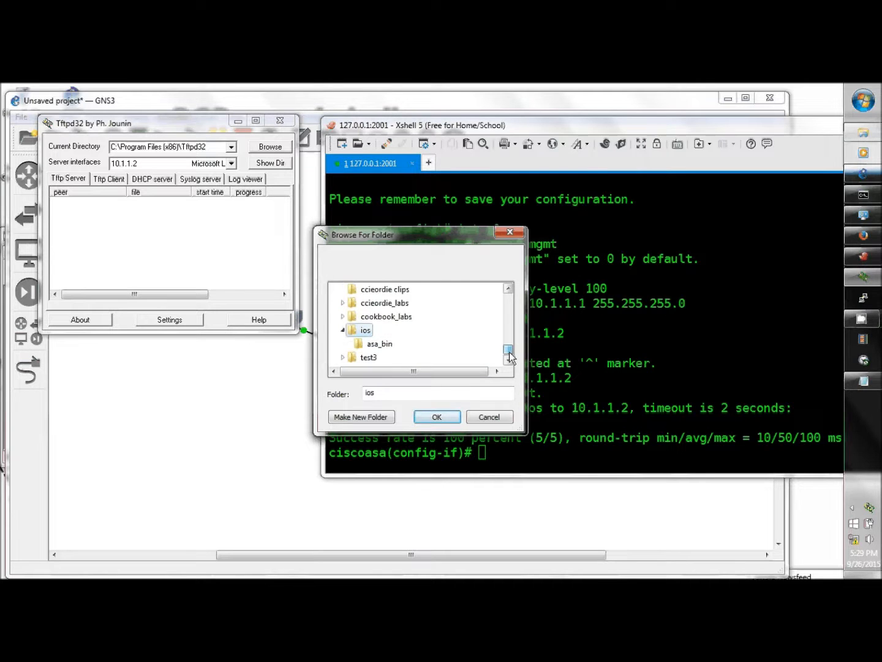
left_click(380, 344)
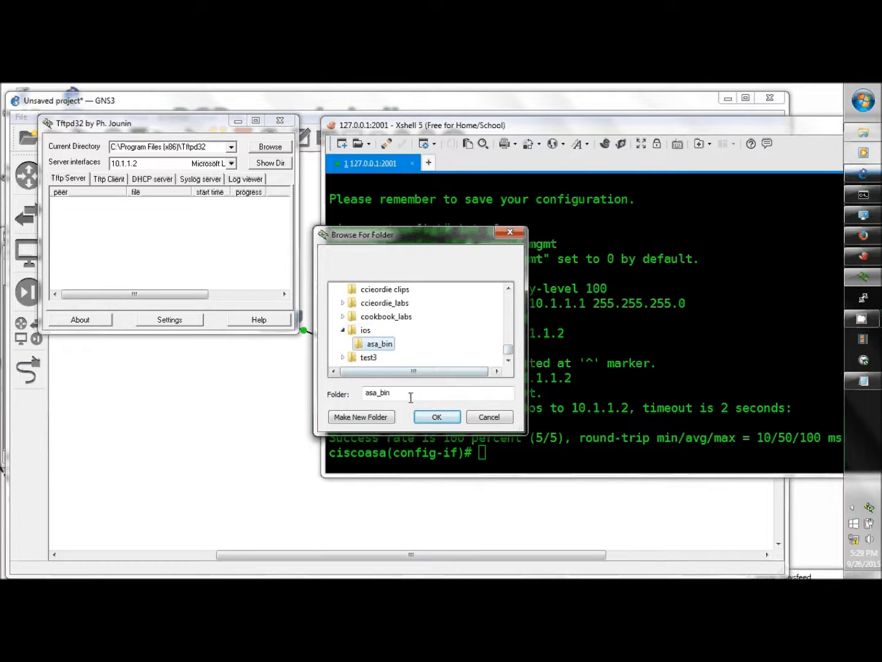
left_click(436, 416)
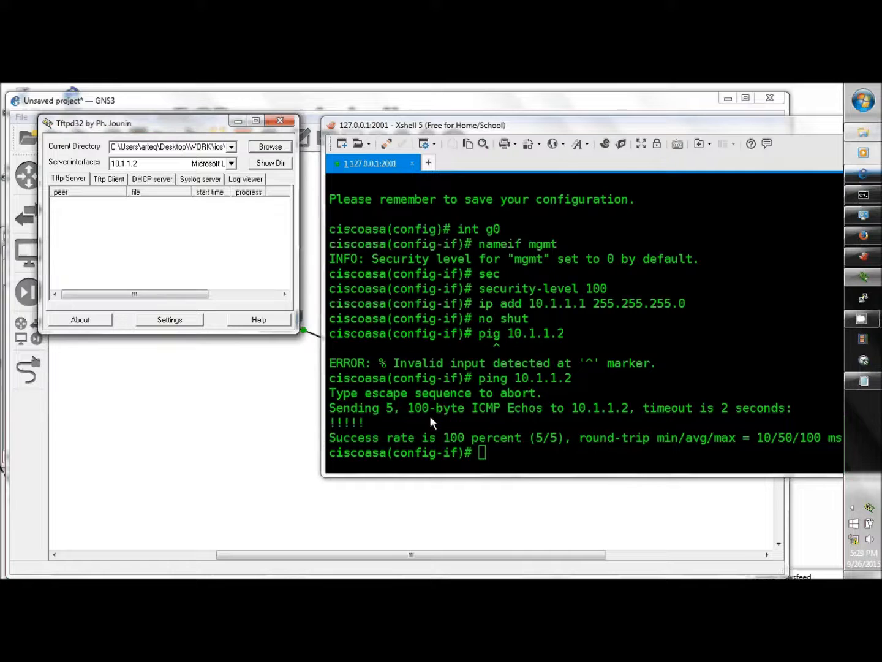
Show the served directory to confirm asdm-647.bin is available, then close the listing.
left_click(275, 164)
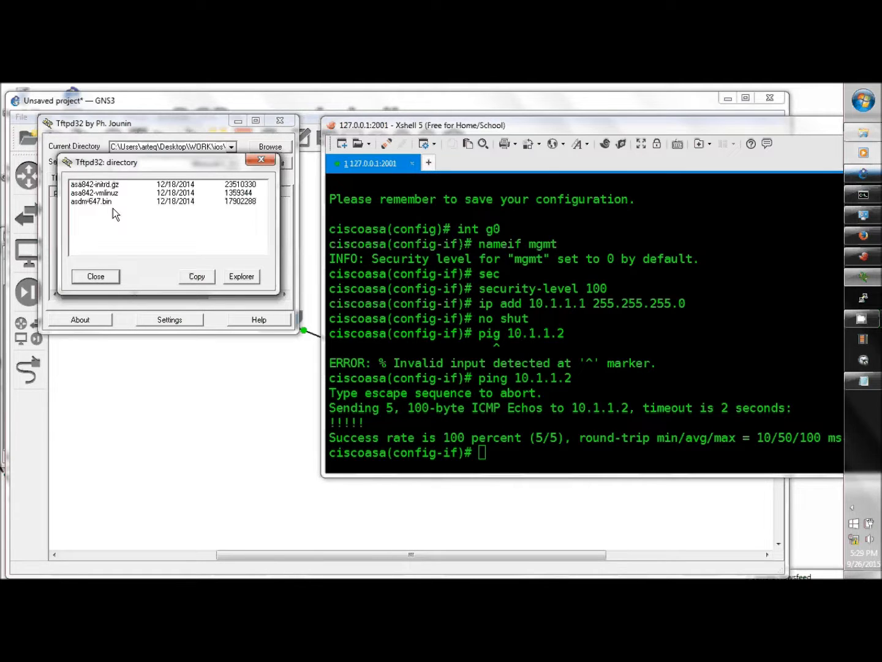
left_click(111, 276)
left_click(511, 456)
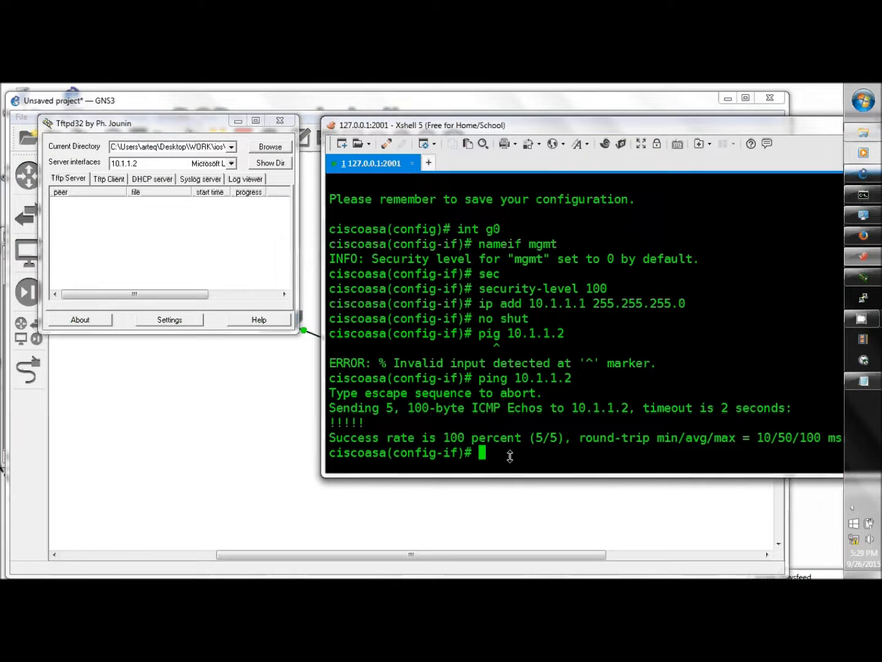
Run 'copy tftp flash:' for asdm-647.bin from host 10.1.1.2, keeping the default destination name.
type("opy tftp")
key("BackSpace")
key("BackSpace")
key("BackSpace")
key("BackSpace")
key("BackSpace")
key("BackSpace")
key("BackSpace")
key("BackSpace")
type("copy tftp")
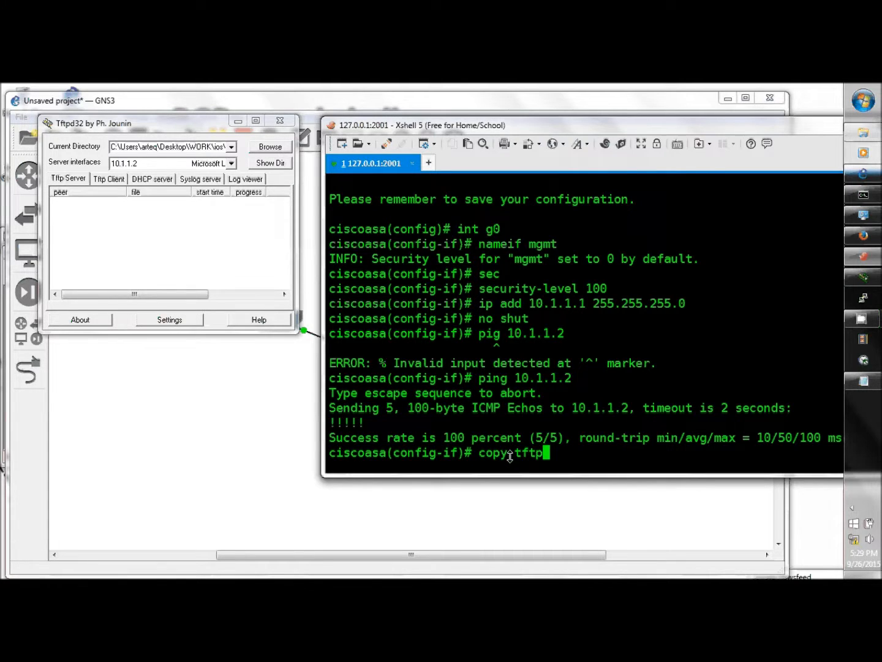
type(" flash:")
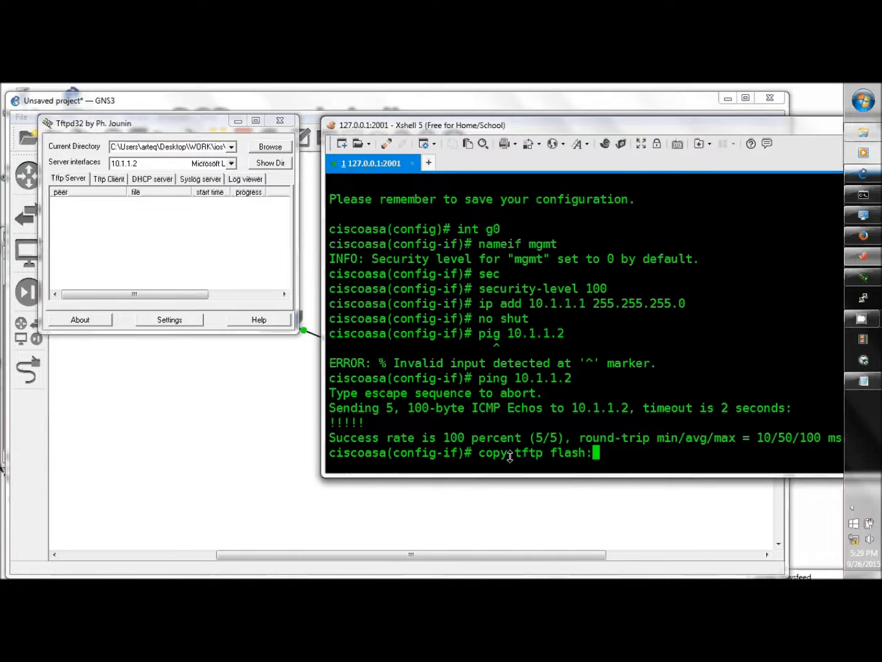
key("Return")
type("10")
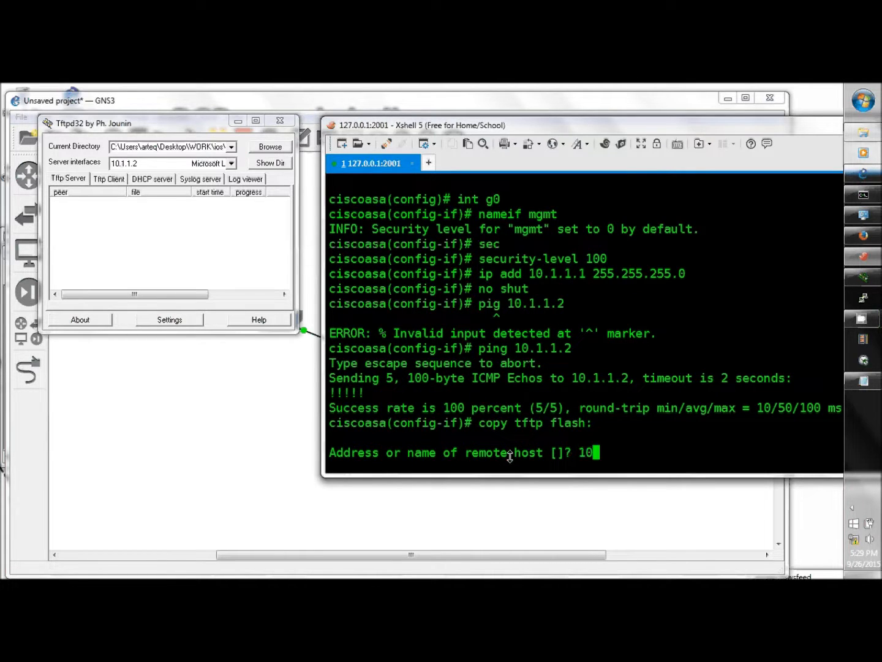
type(".1.1.2")
key("Return")
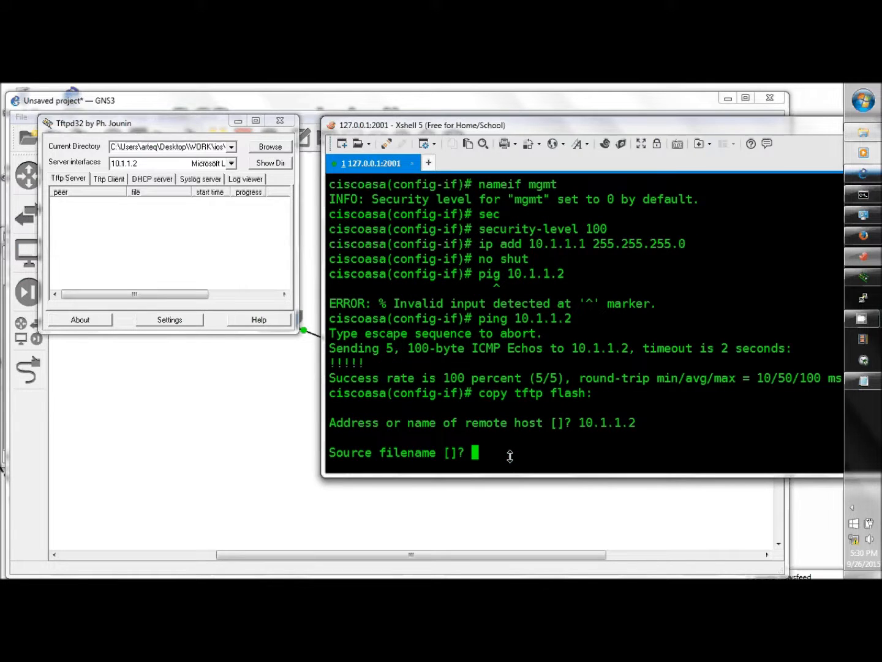
type("asdm-647.bin")
key("Return")
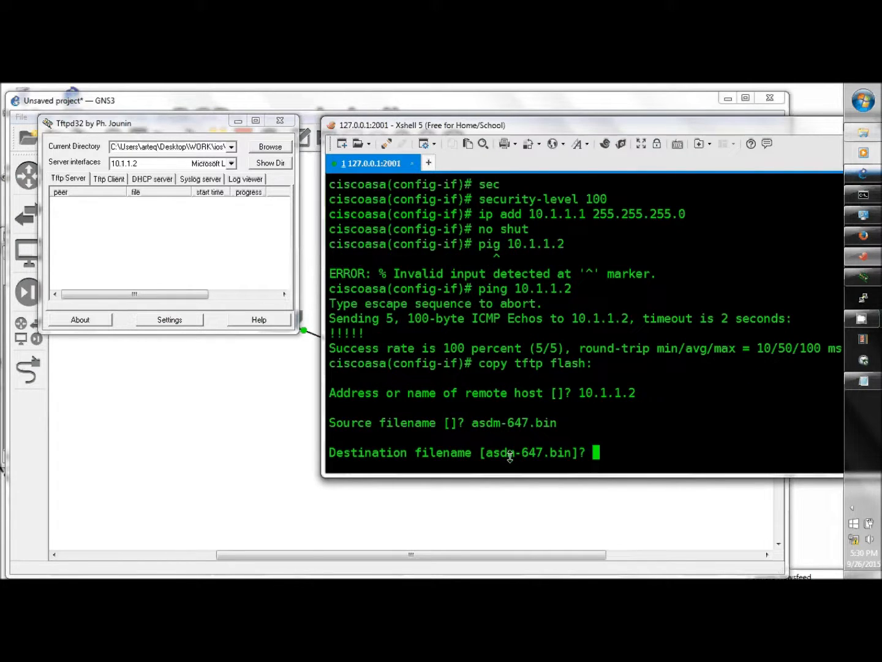
key("Return")
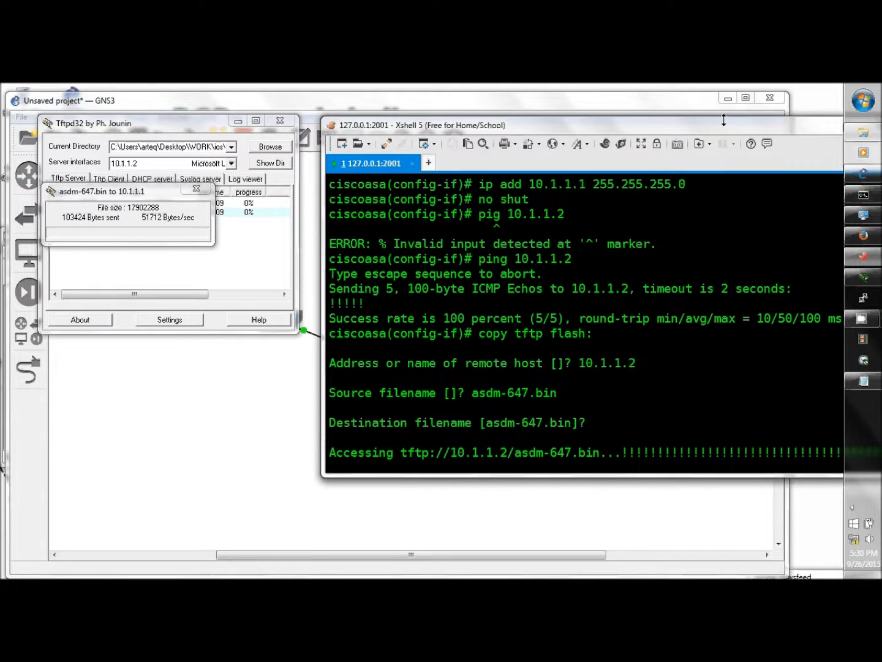
Move the GNS3 window aside and wait until the 17902288-byte asdm-647.bin copy to flash finishes.
left_click(606, 106)
left_click_drag(606, 105, 656, 102)
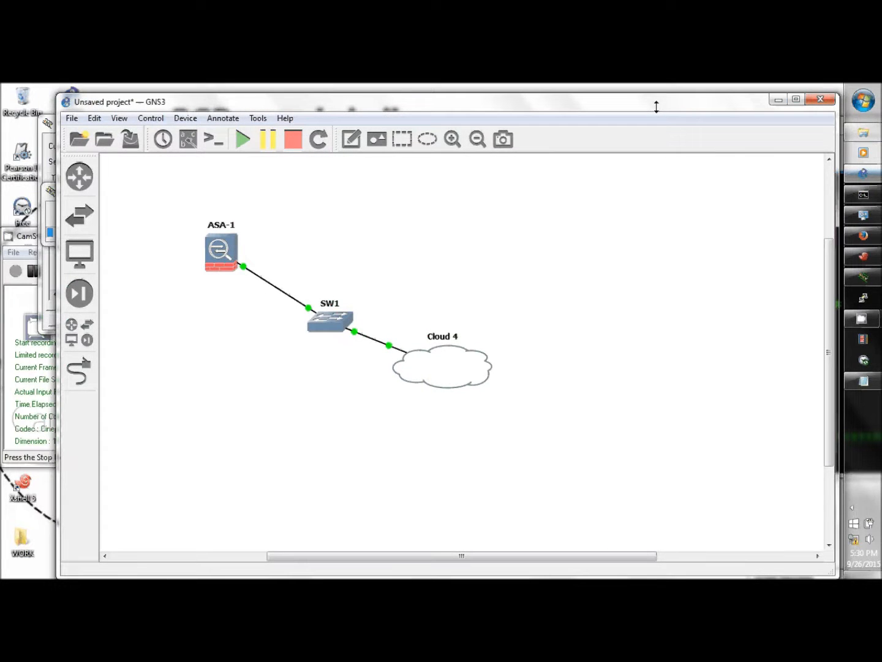
left_click(13, 290)
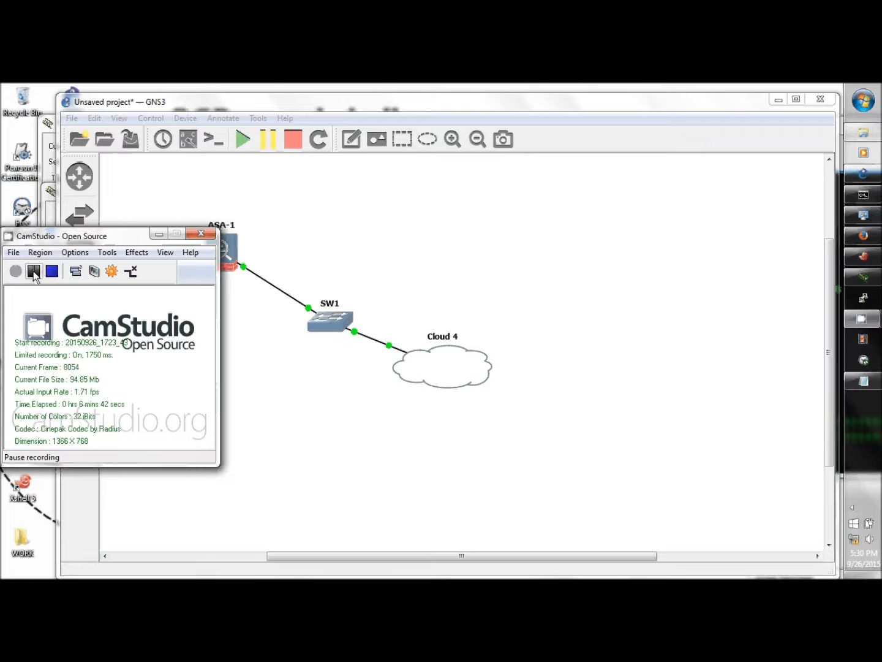
left_click(34, 273)
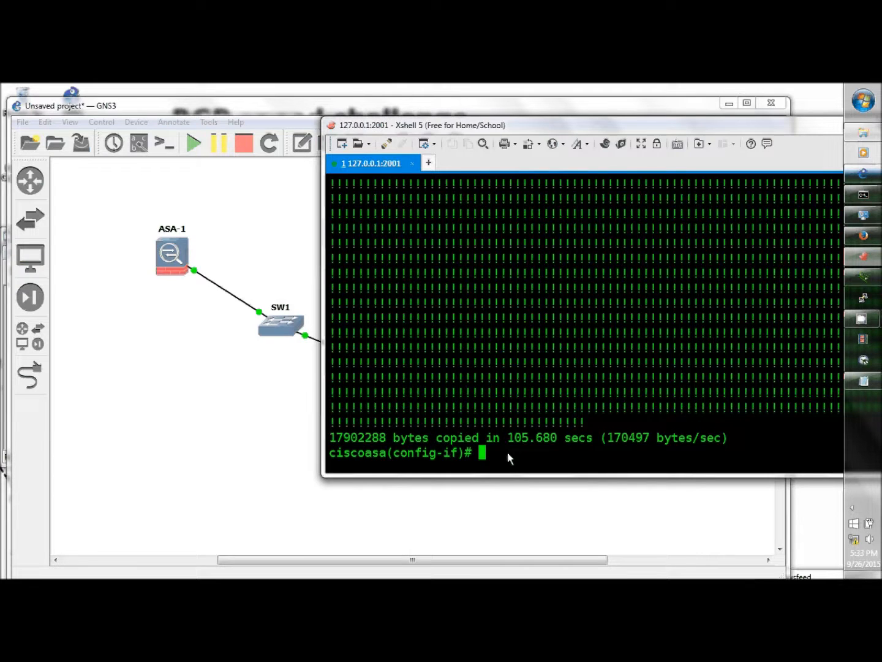
Run 'dir flash:' to confirm asdm-647.bin (17902288 bytes) is on the ASA's flash.
type("ir flash")
key("BackSpace")
type(":")
key("Return")
type("dir flash")
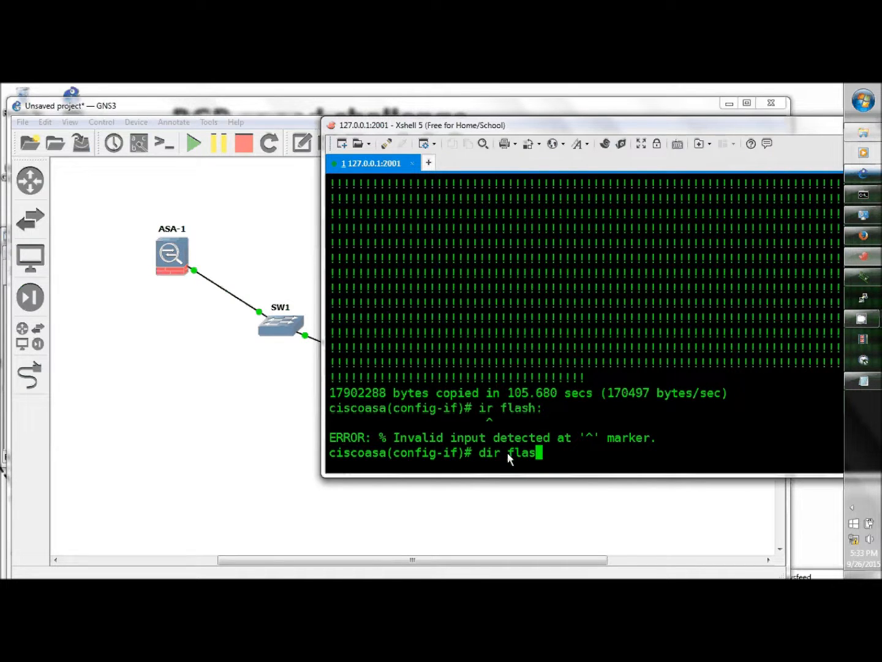
type(":")
key("Return")
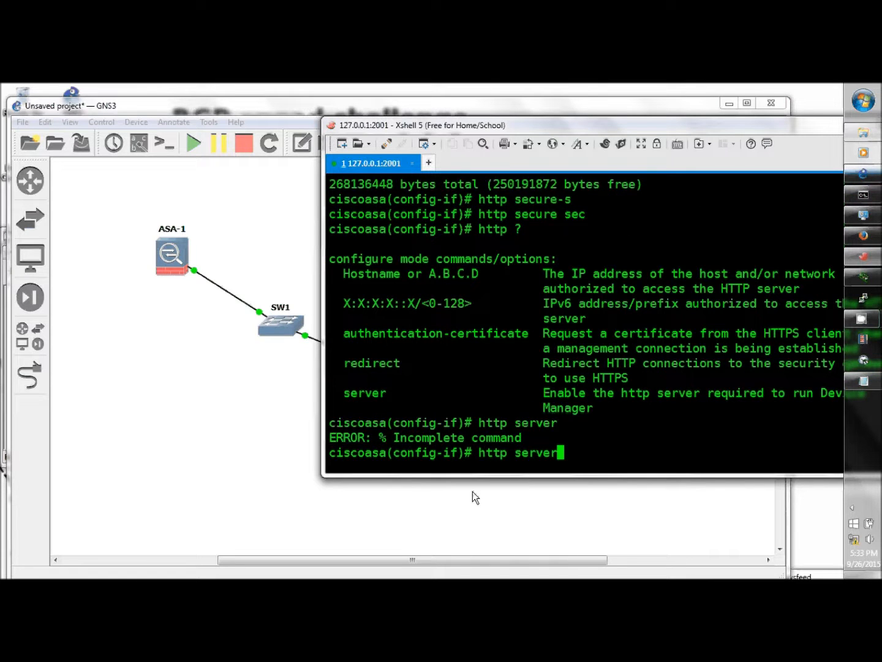
Turn on the ASA's HTTP server with 'http server enable'.
type("10.1.1.1")
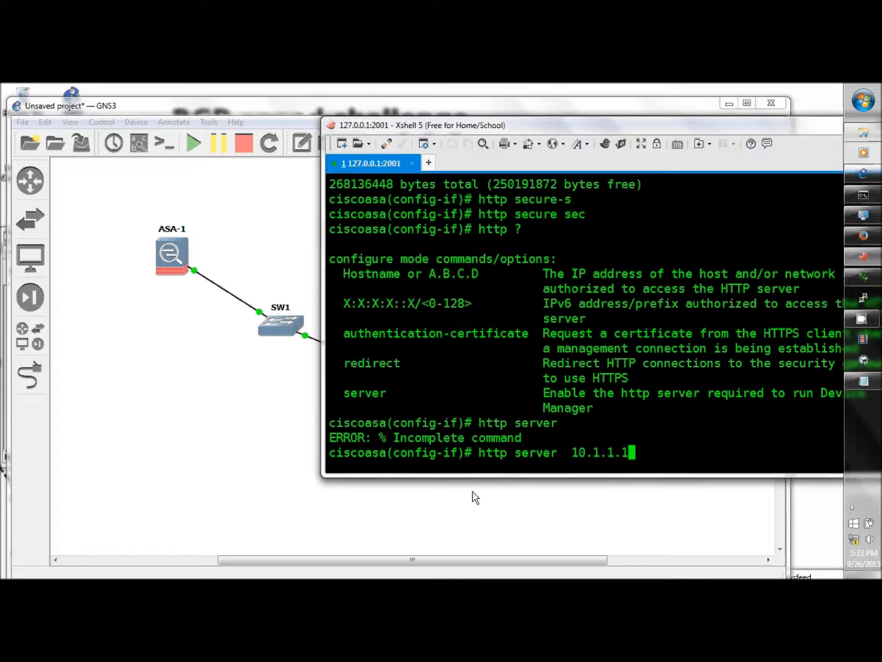
key("Return")
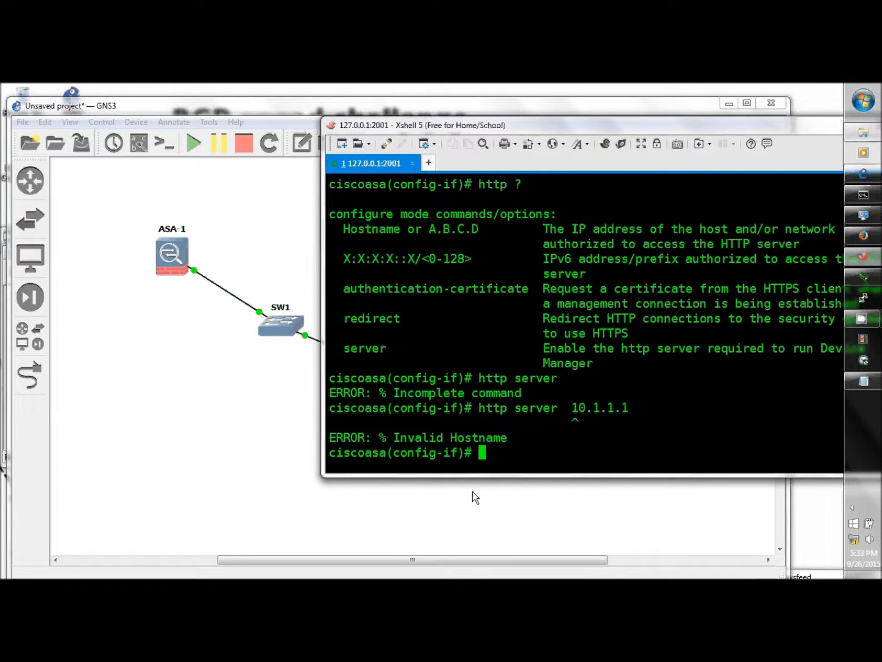
key("Up")
key("BackSpace")
key("BackSpace")
key("BackSpace")
key("BackSpace")
key("BackSpace")
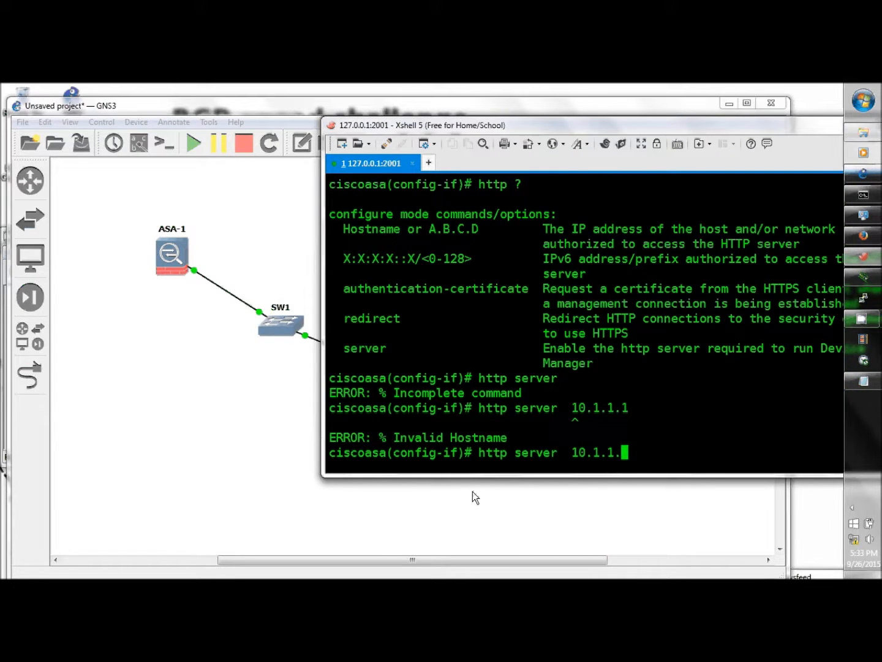
key("BackSpace")
key("BackSpace")
key("BackSpace")
type("?")
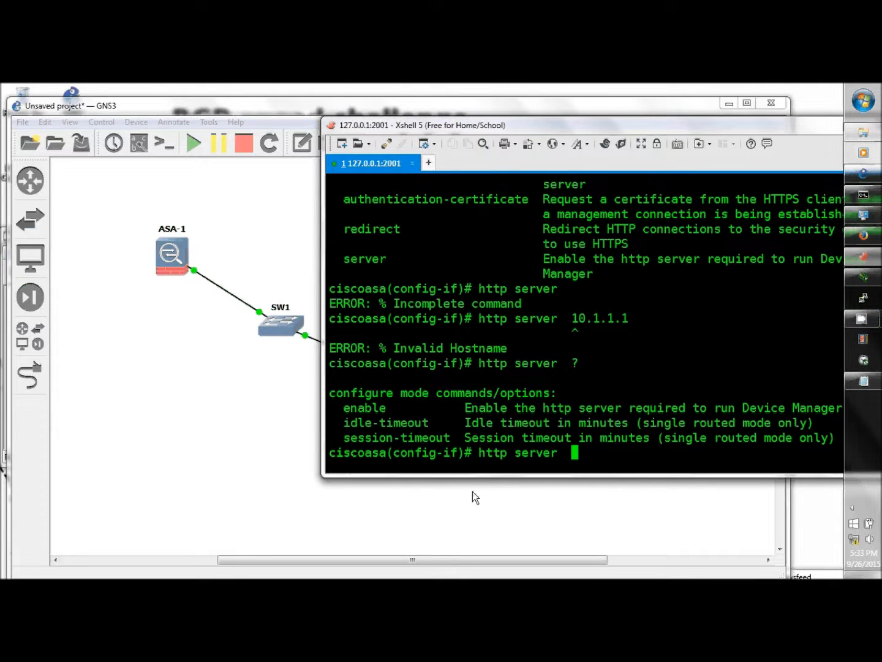
type("ena")
key("Return")
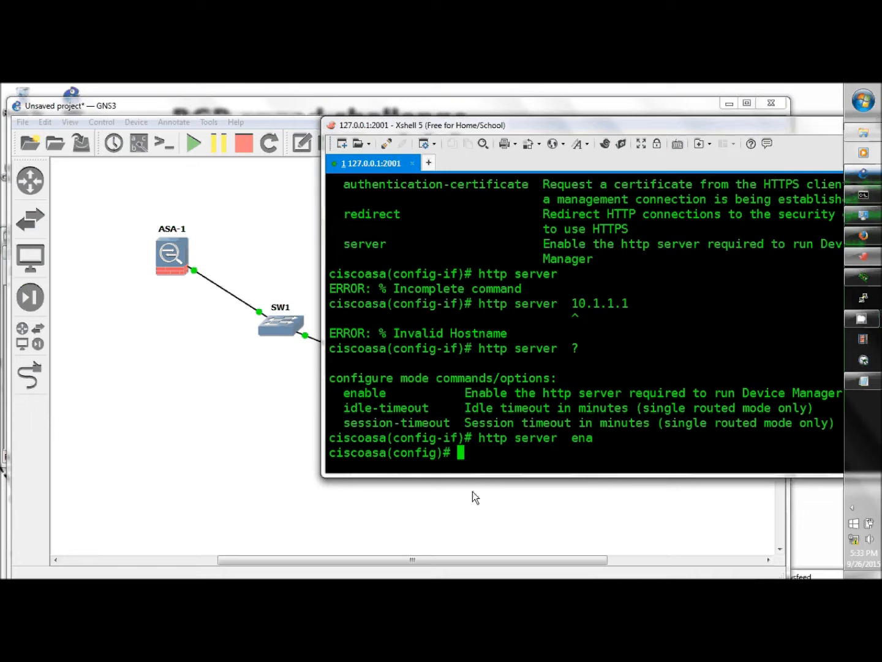
Allow HTTP access from host 10.1.1.2 255.255.255.255 on mgmt, then start the admin username command.
type("http")
type(" 1")
type("0")
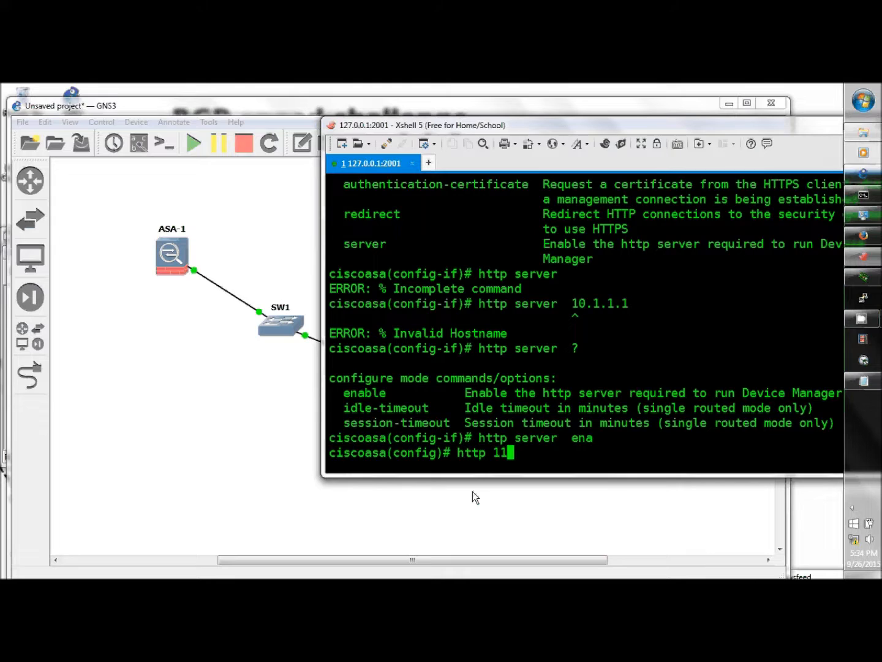
type(".1.1.2")
key("Return")
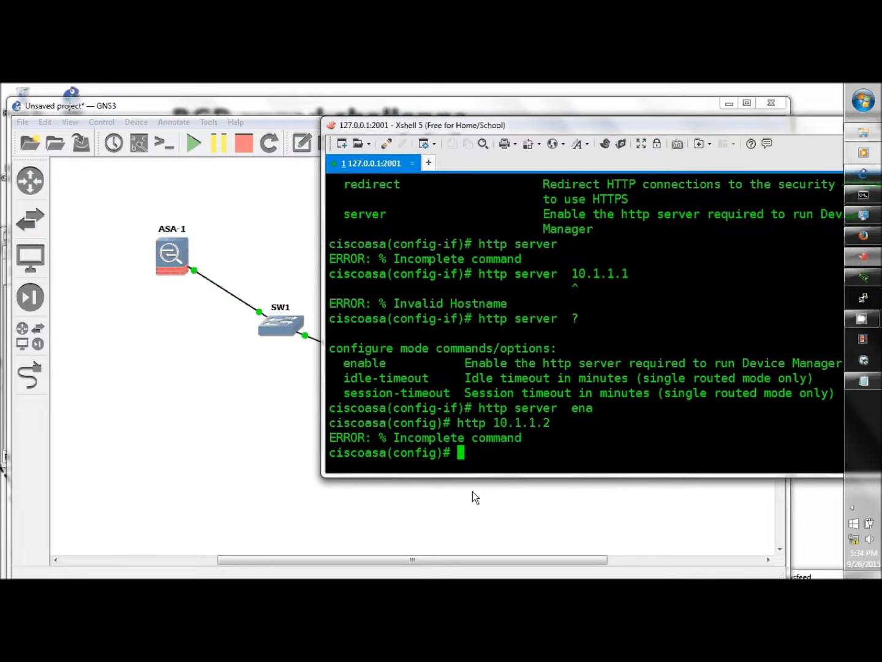
key("Up")
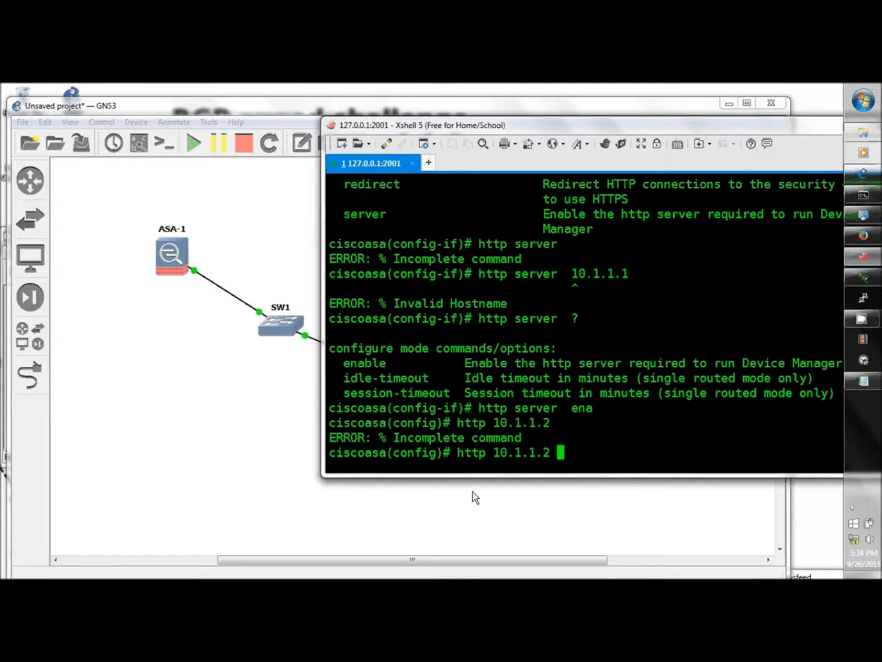
type("?")
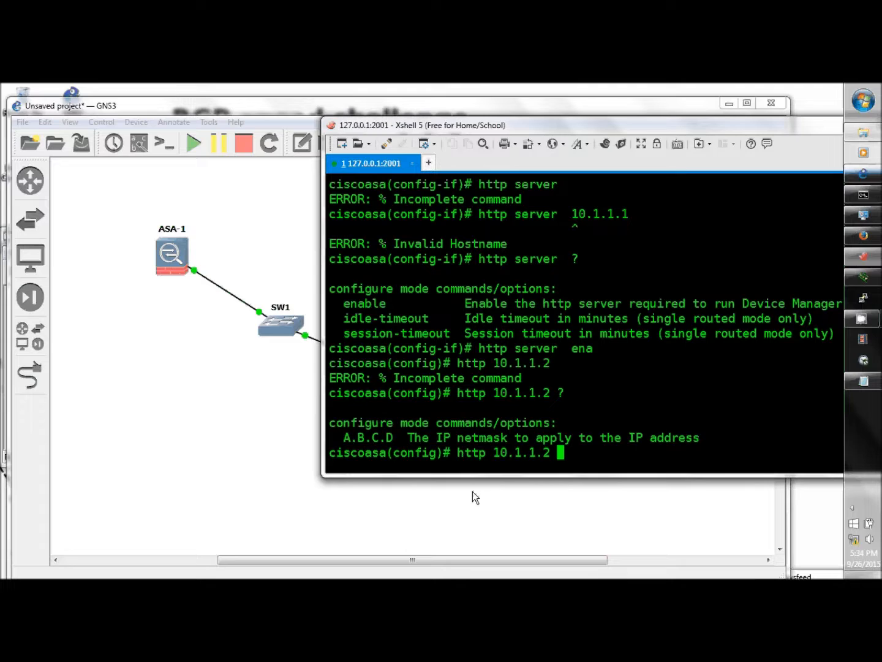
type("255.255.255.255")
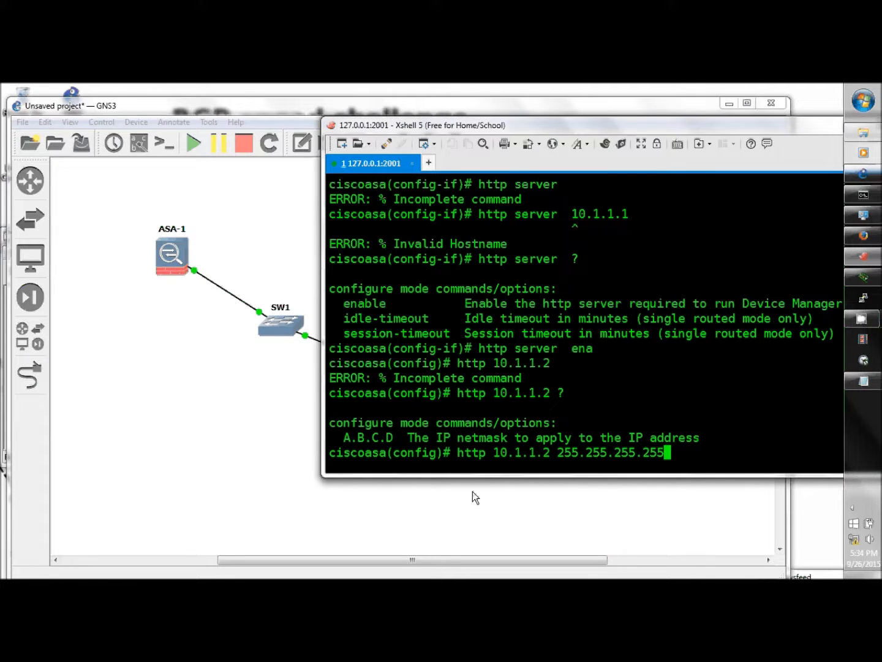
key("Return")
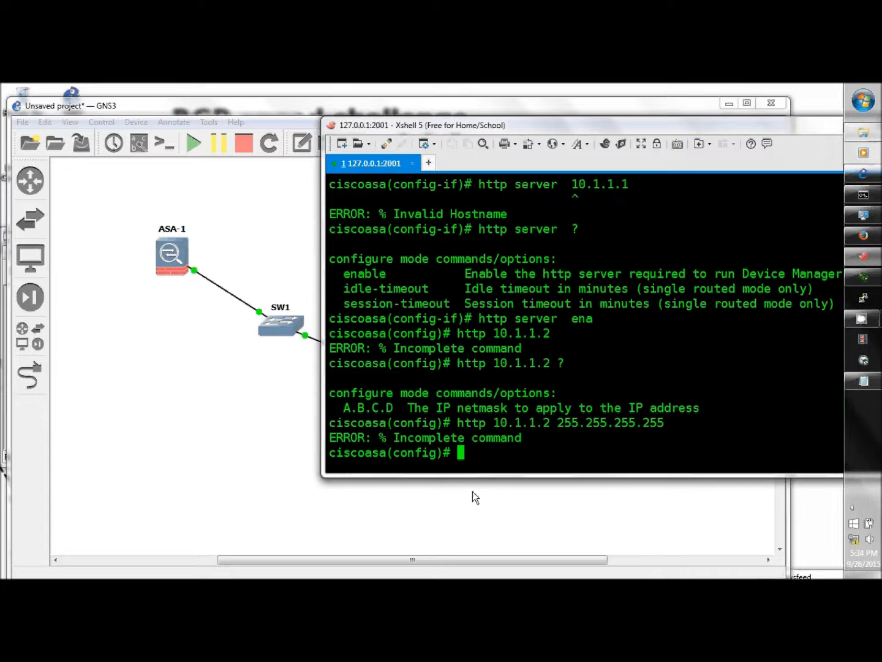
key("Up")
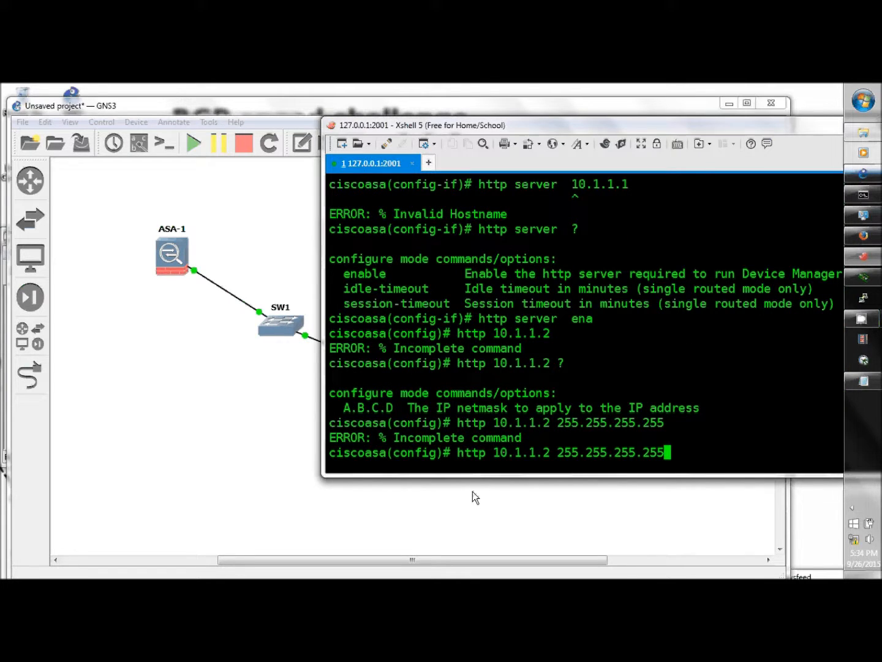
type("mgmt")
key("Return")
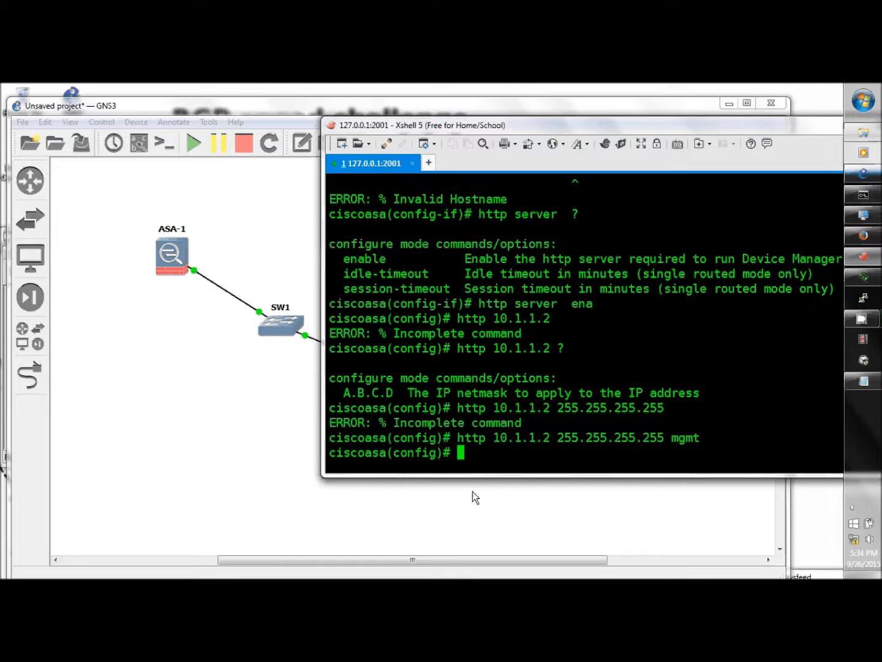
type("usern admin")
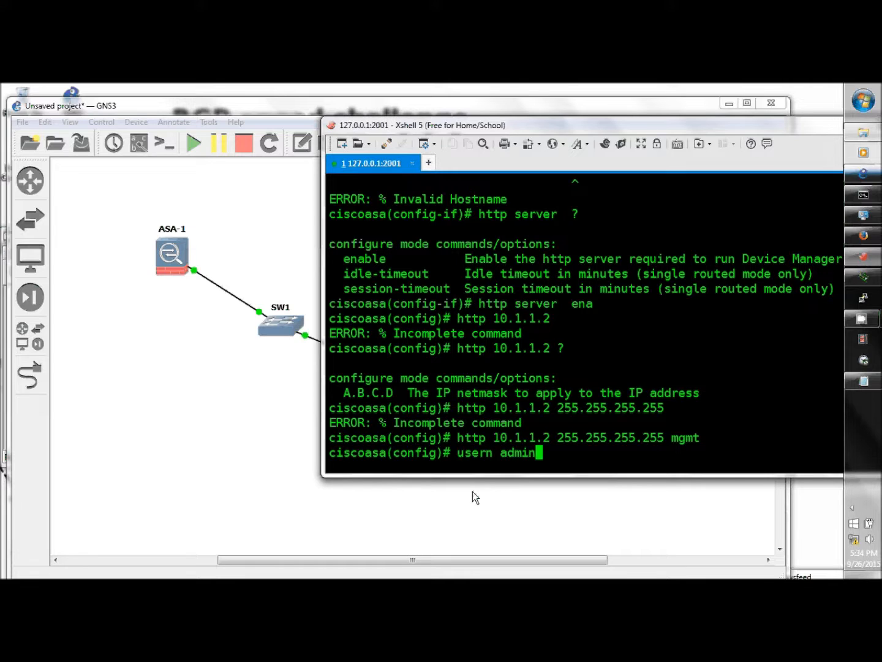
type(" pass ccie ")
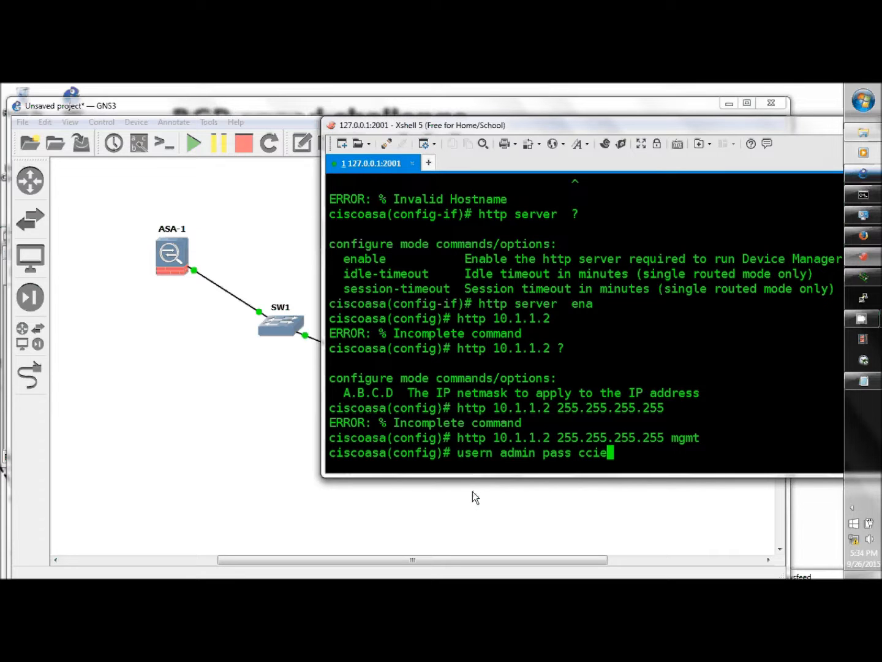
type("?")
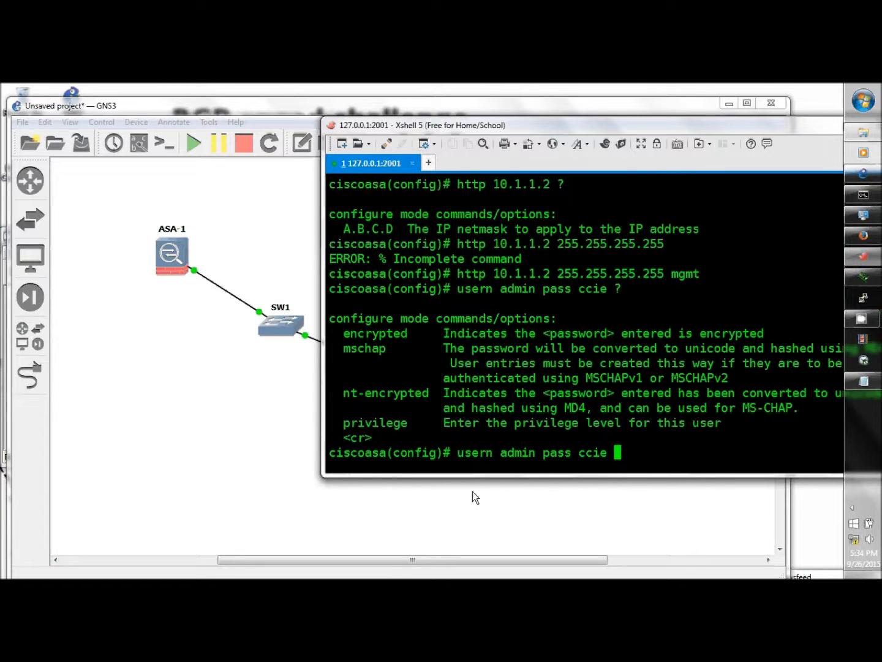
type("privi 15")
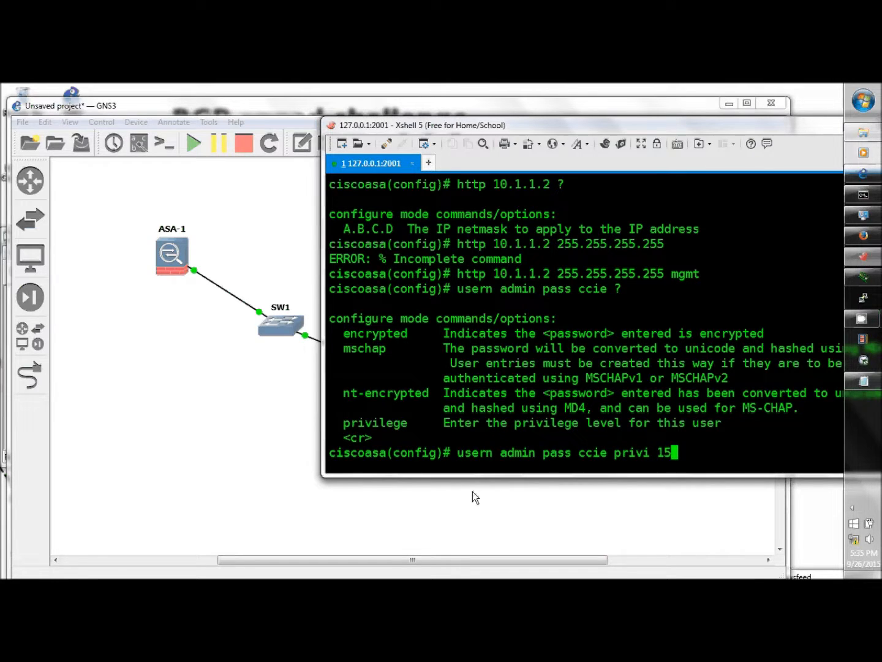
Create user admin at privilege 15, then bring Firefox to the front.
key("Return")
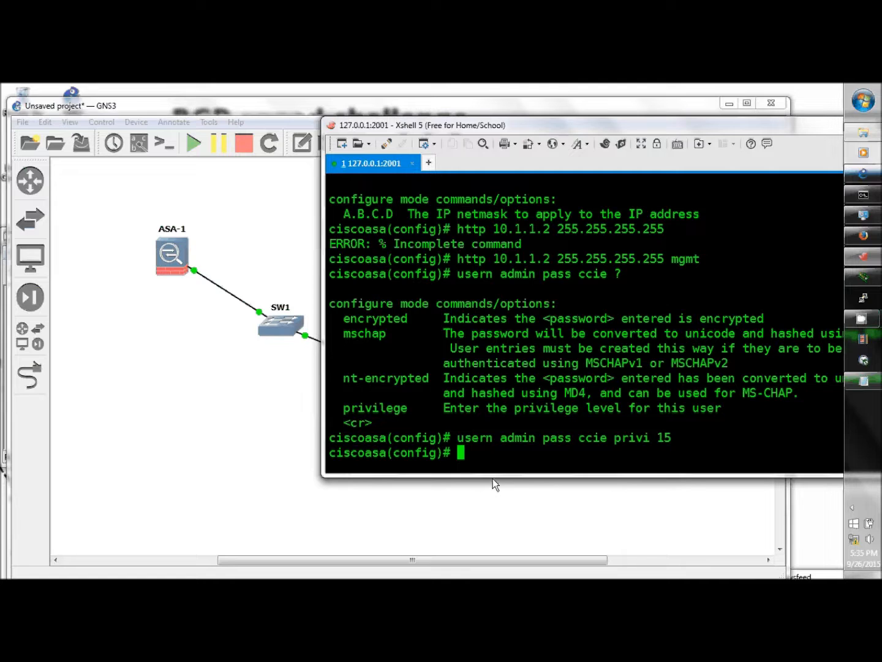
left_click(864, 237)
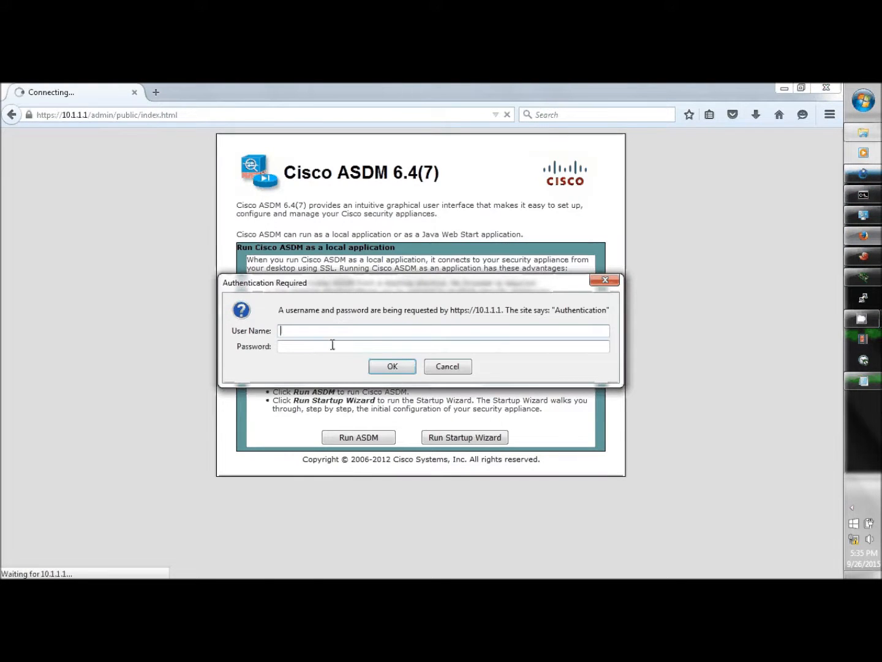
Log in to ASDM 6.4(7) as admin, then save and install dm-launcher.msi.
type("admin")
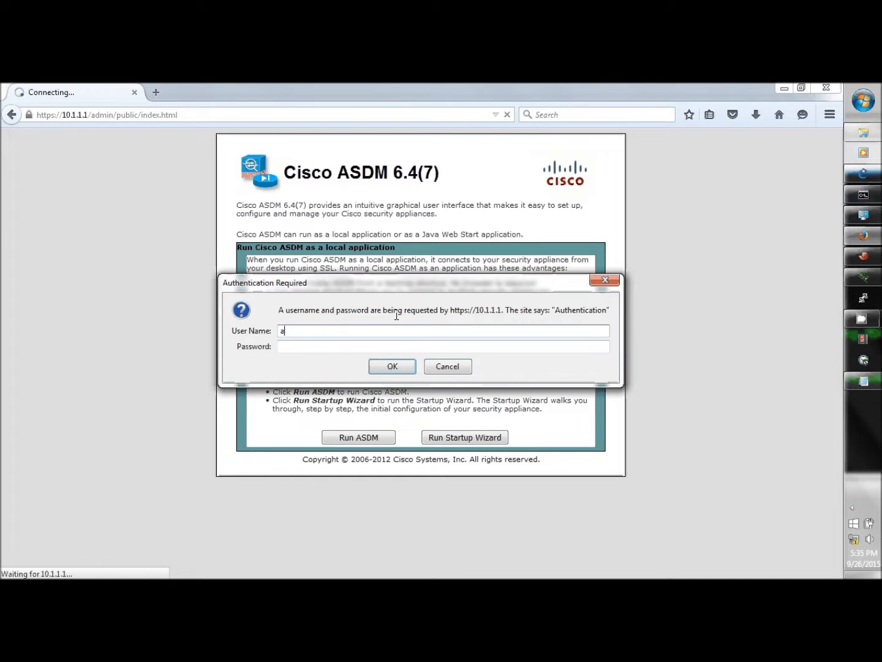
left_click(300, 348)
type("****")
key("Return")
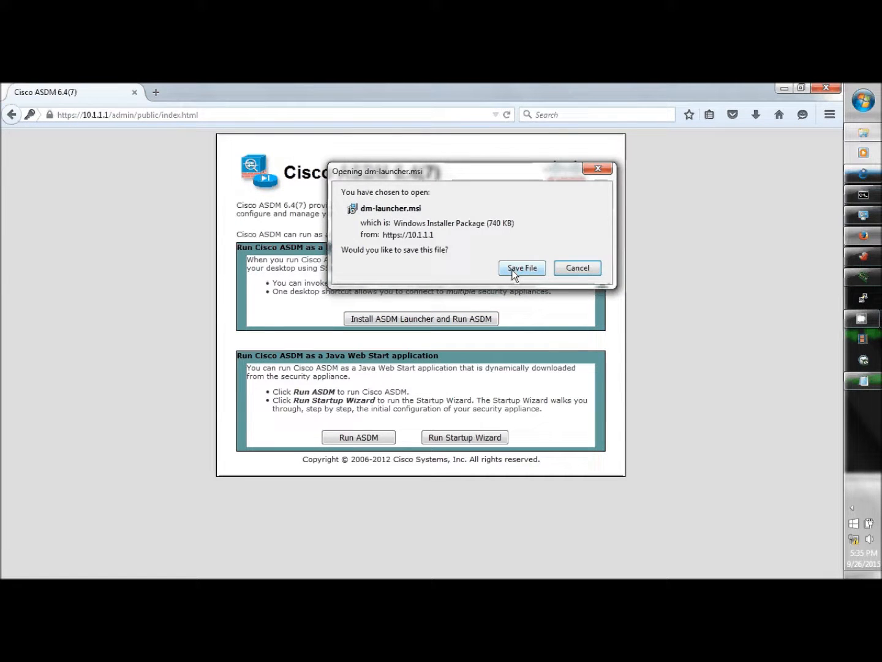
left_click(517, 269)
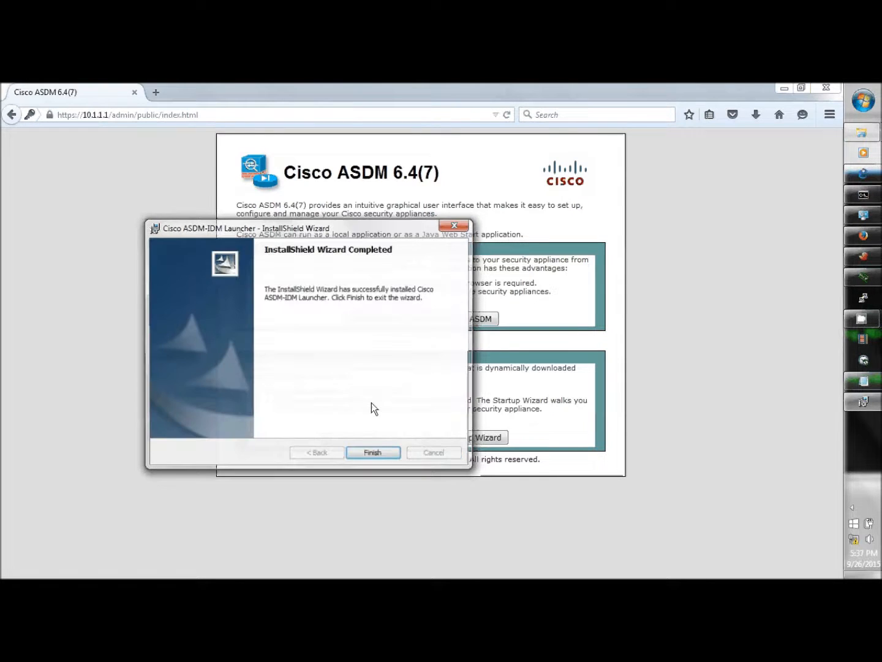
left_click(375, 455)
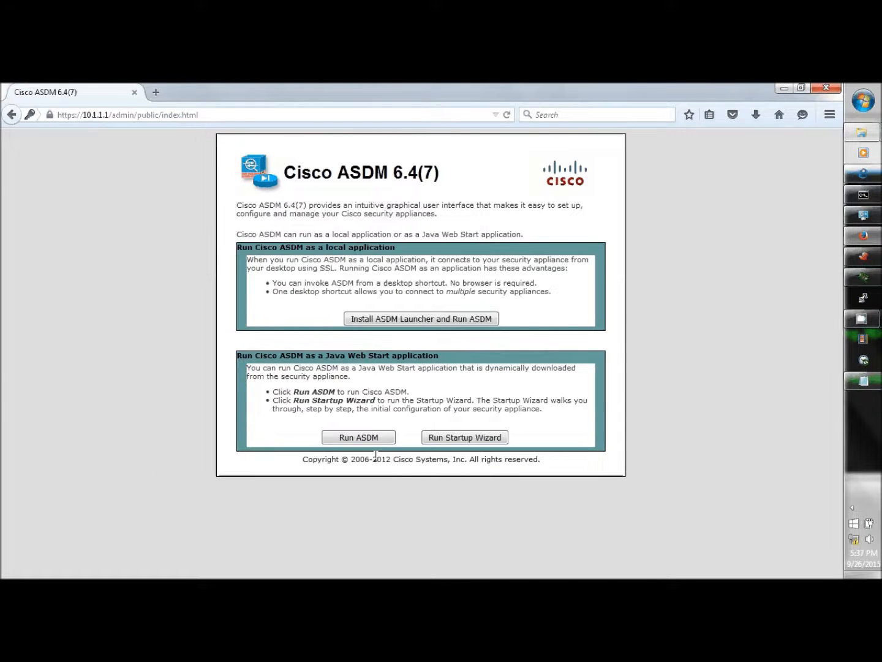
Minimize Firefox to reveal the ASDM-IDM Launcher and open its device address list.
left_click(782, 88)
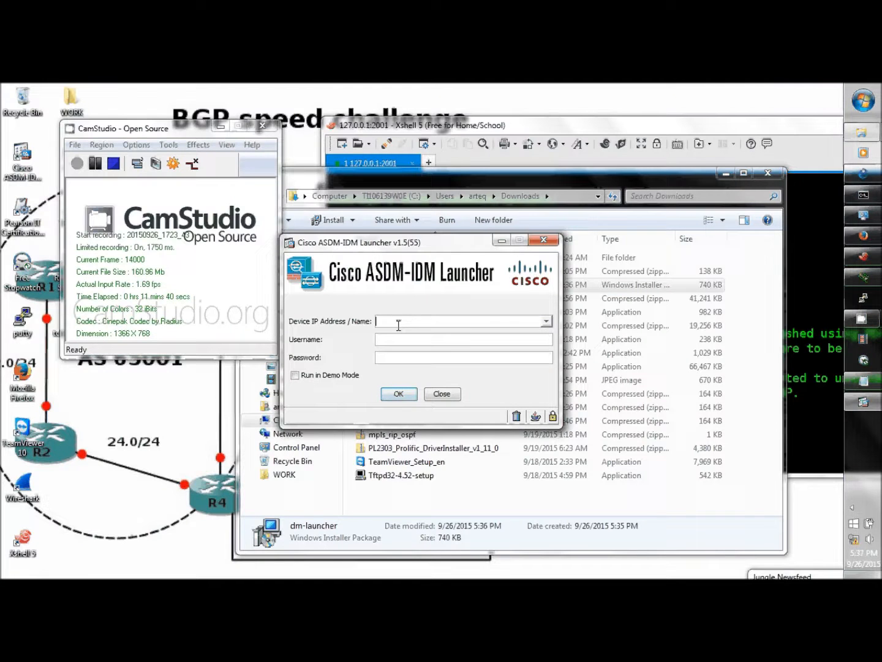
left_click(547, 321)
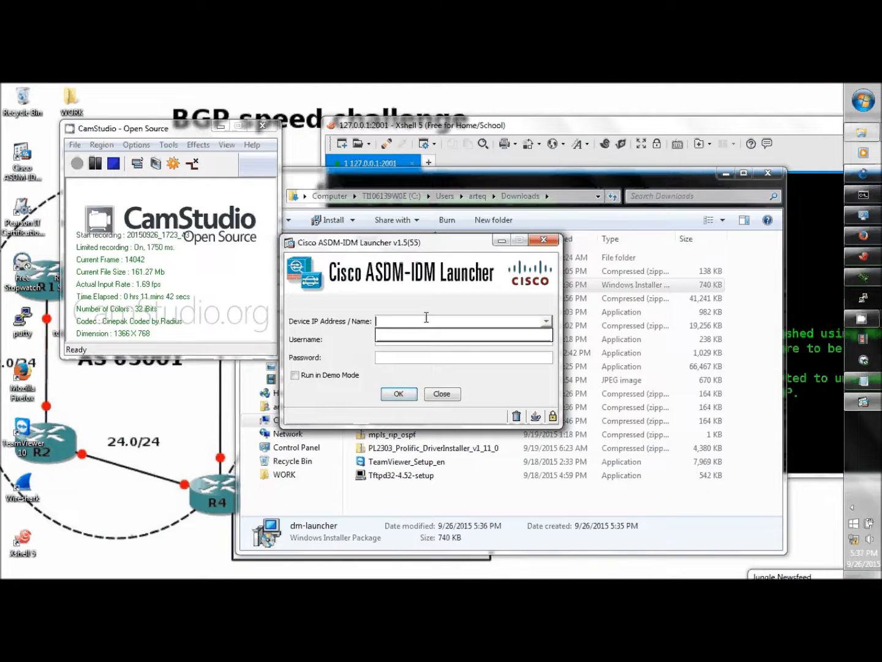